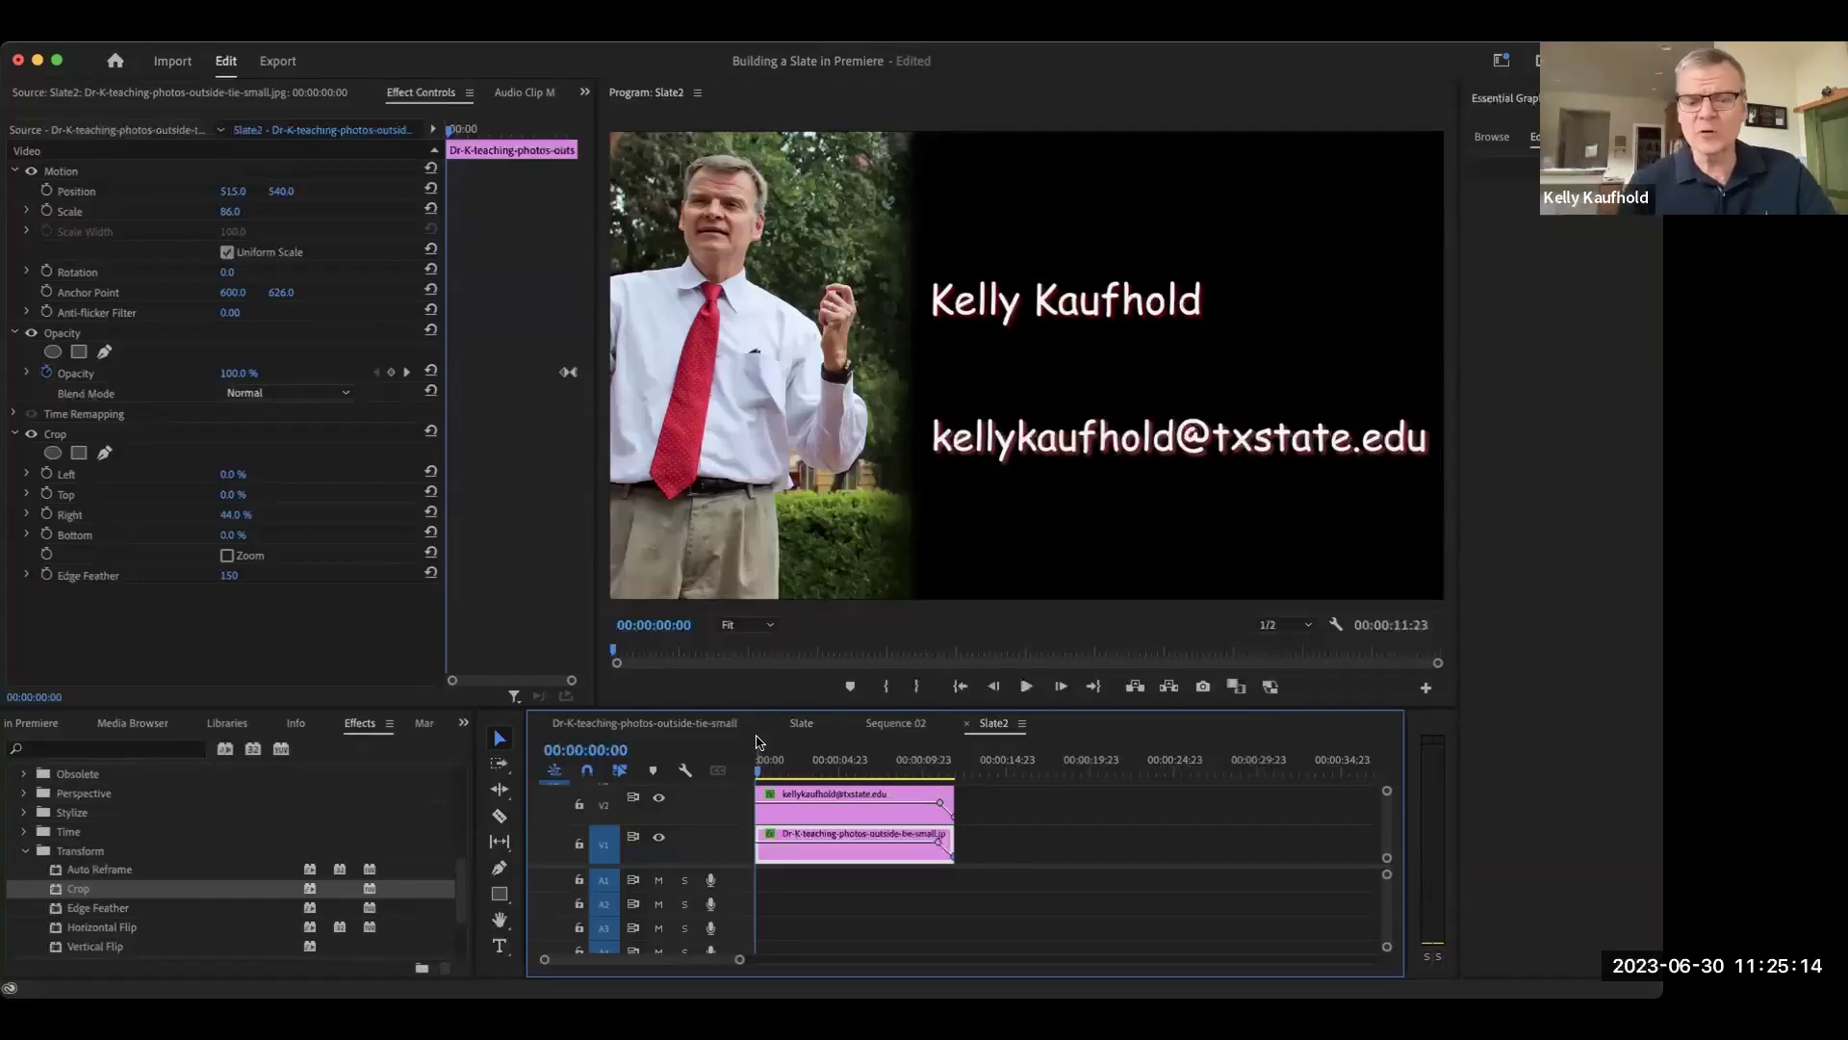
Step: Play the opening of the slate and park the playhead at 00:00:02:05
key(space)
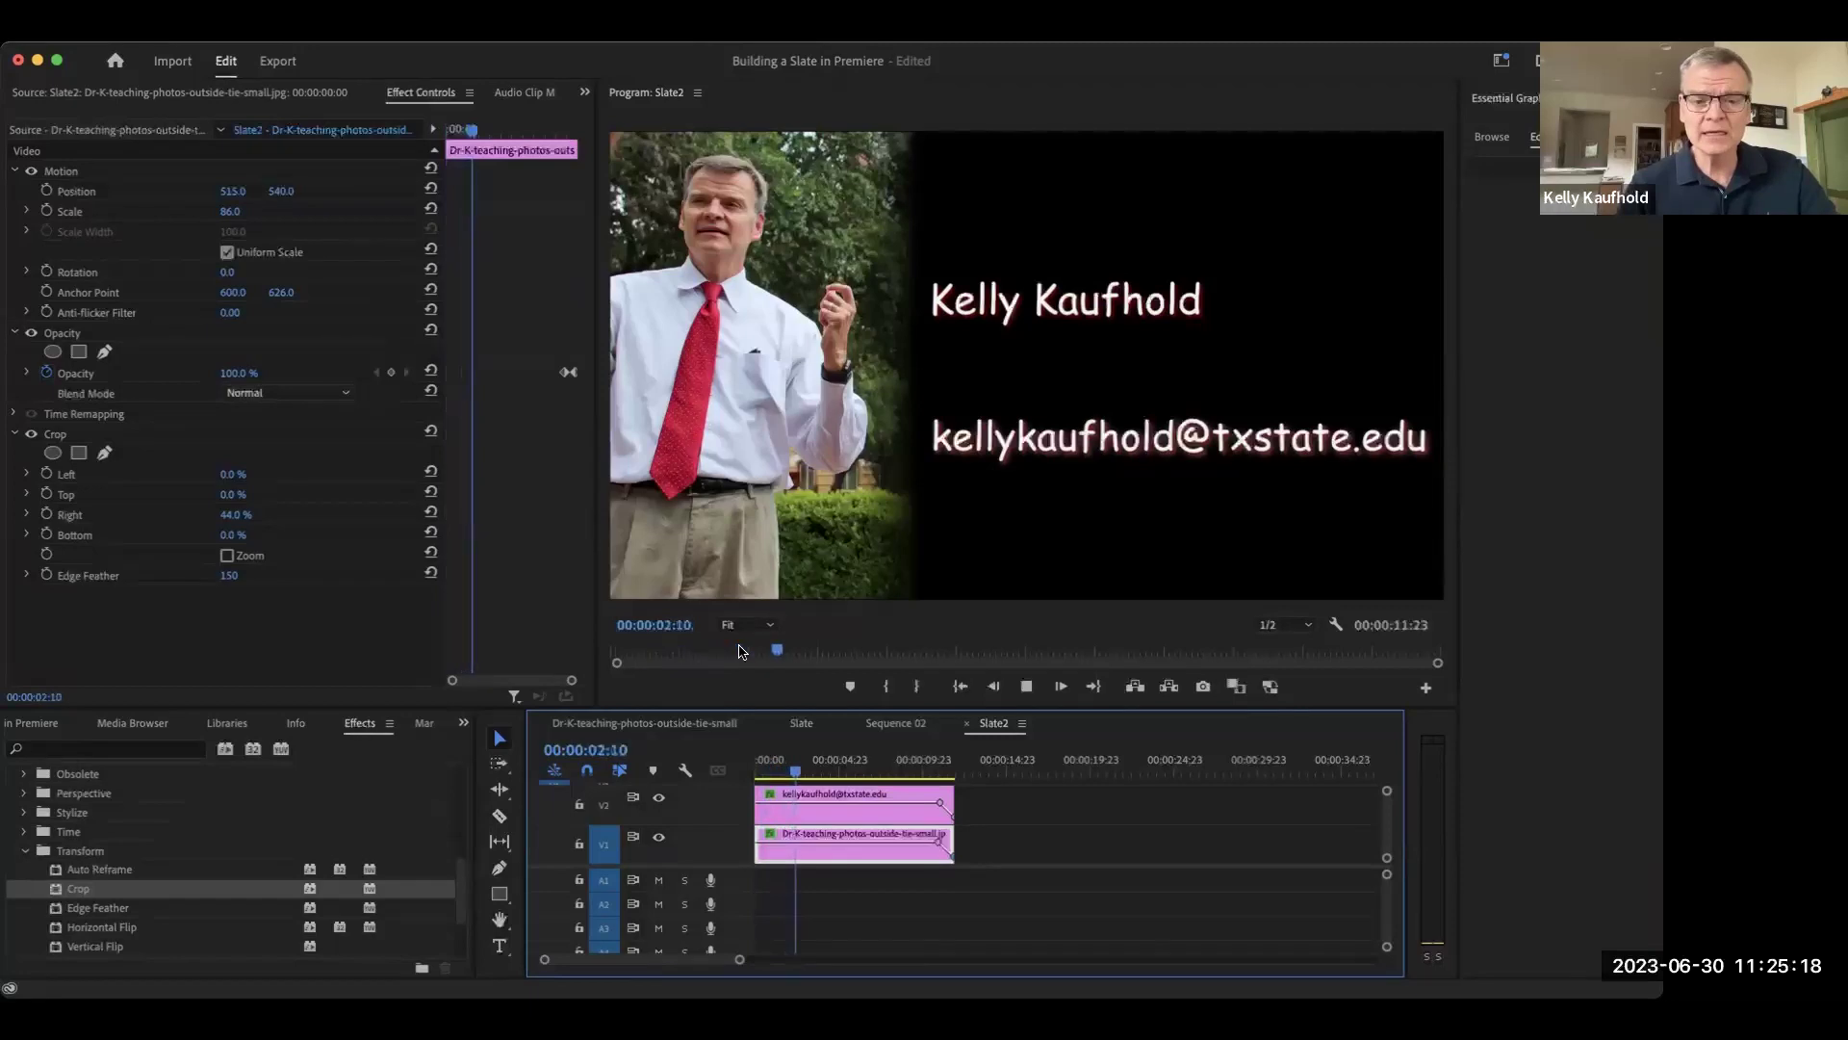
key(space)
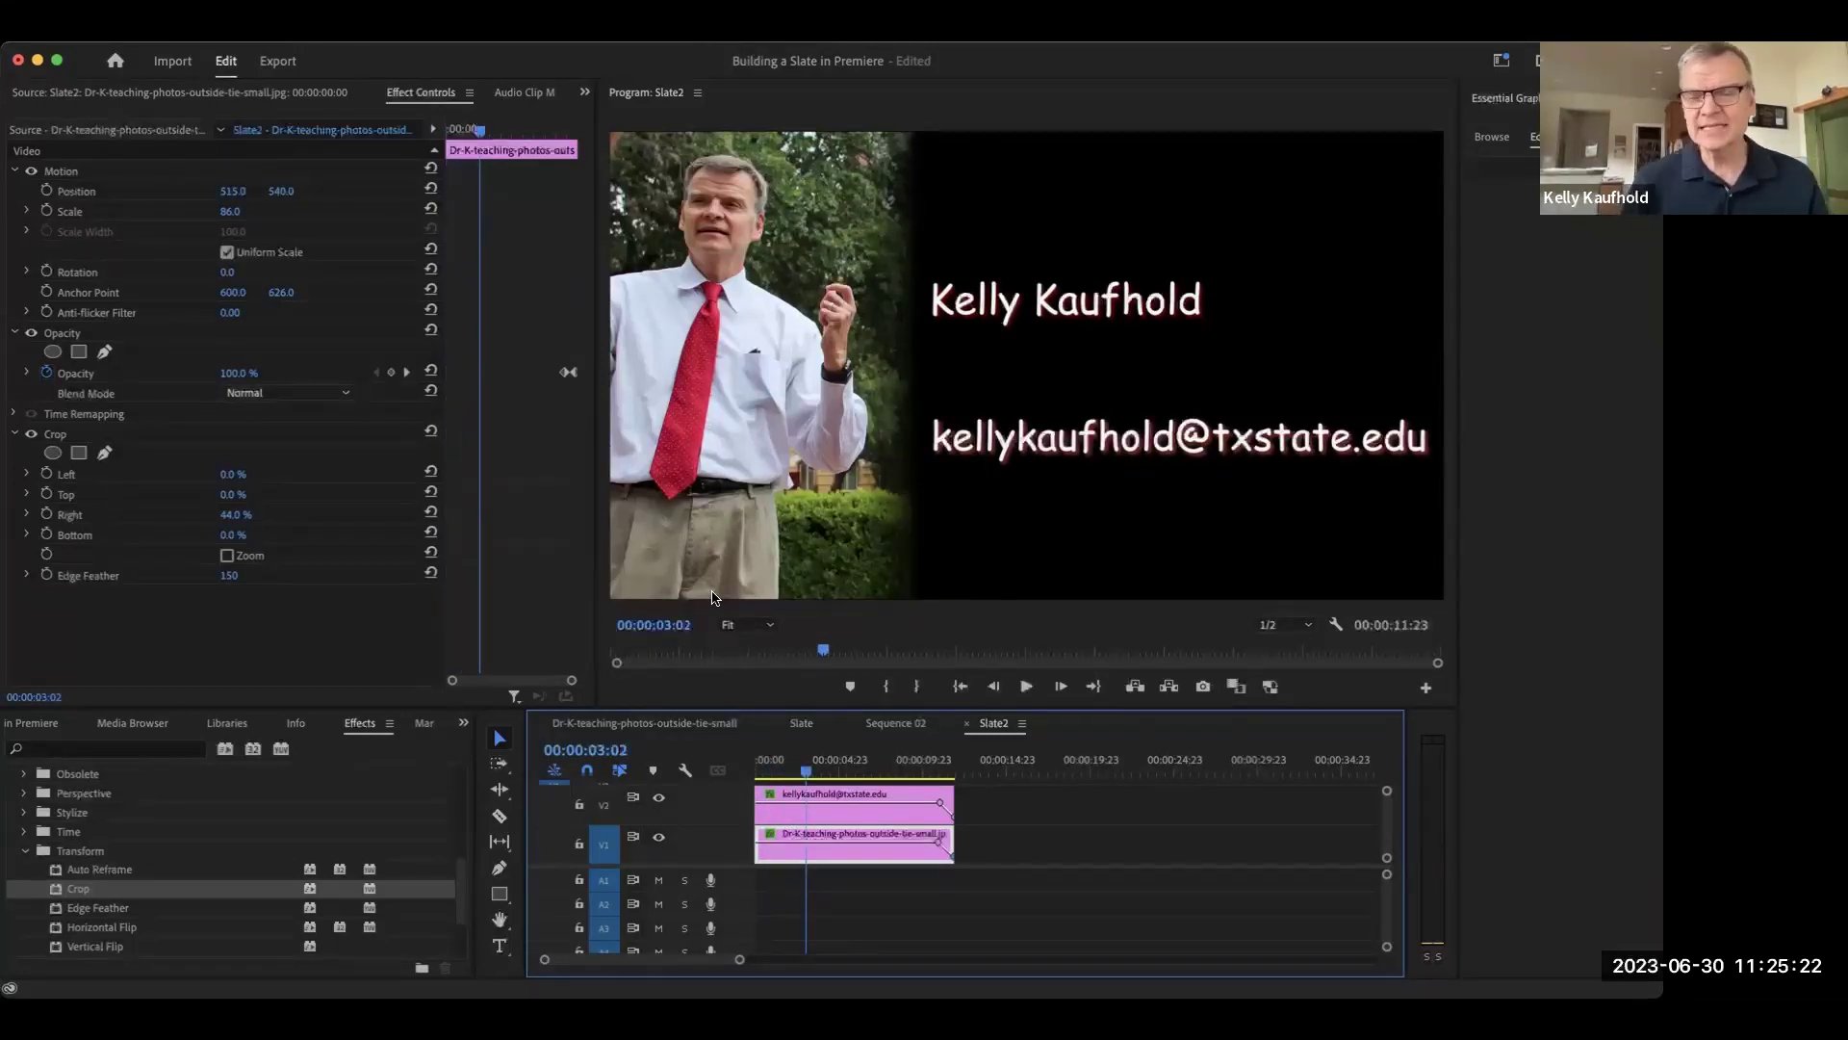
key(Left)
key(Left)
key(Left)
key(Left)
key(Left)
key(Left)
key(Left)
key(Left)
key(Left)
key(Left)
key(Left)
key(Left)
key(Left)
key(Left)
key(Left)
key(Left)
key(Left)
key(Left)
key(Left)
key(Left)
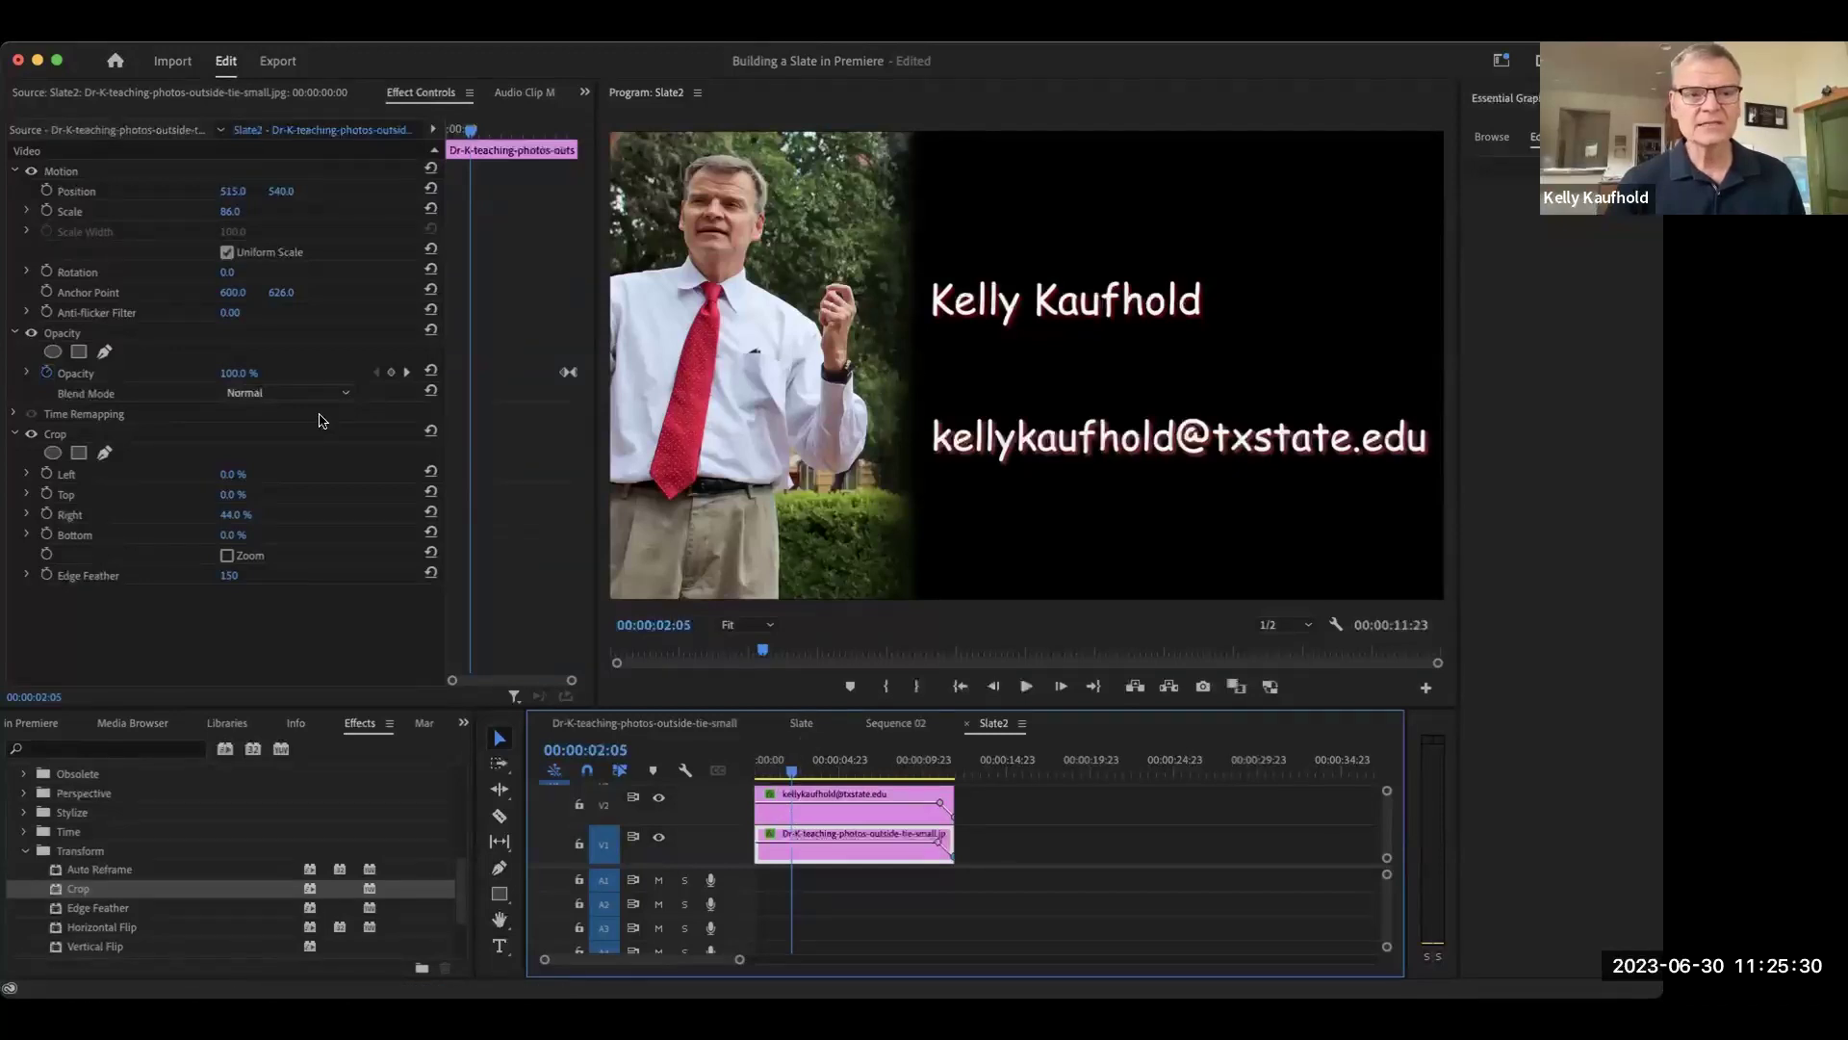
Step: Collapse the photo clip's Motion and Crop settings and keep the photo clip on V1 selected
click(13, 175)
click(13, 173)
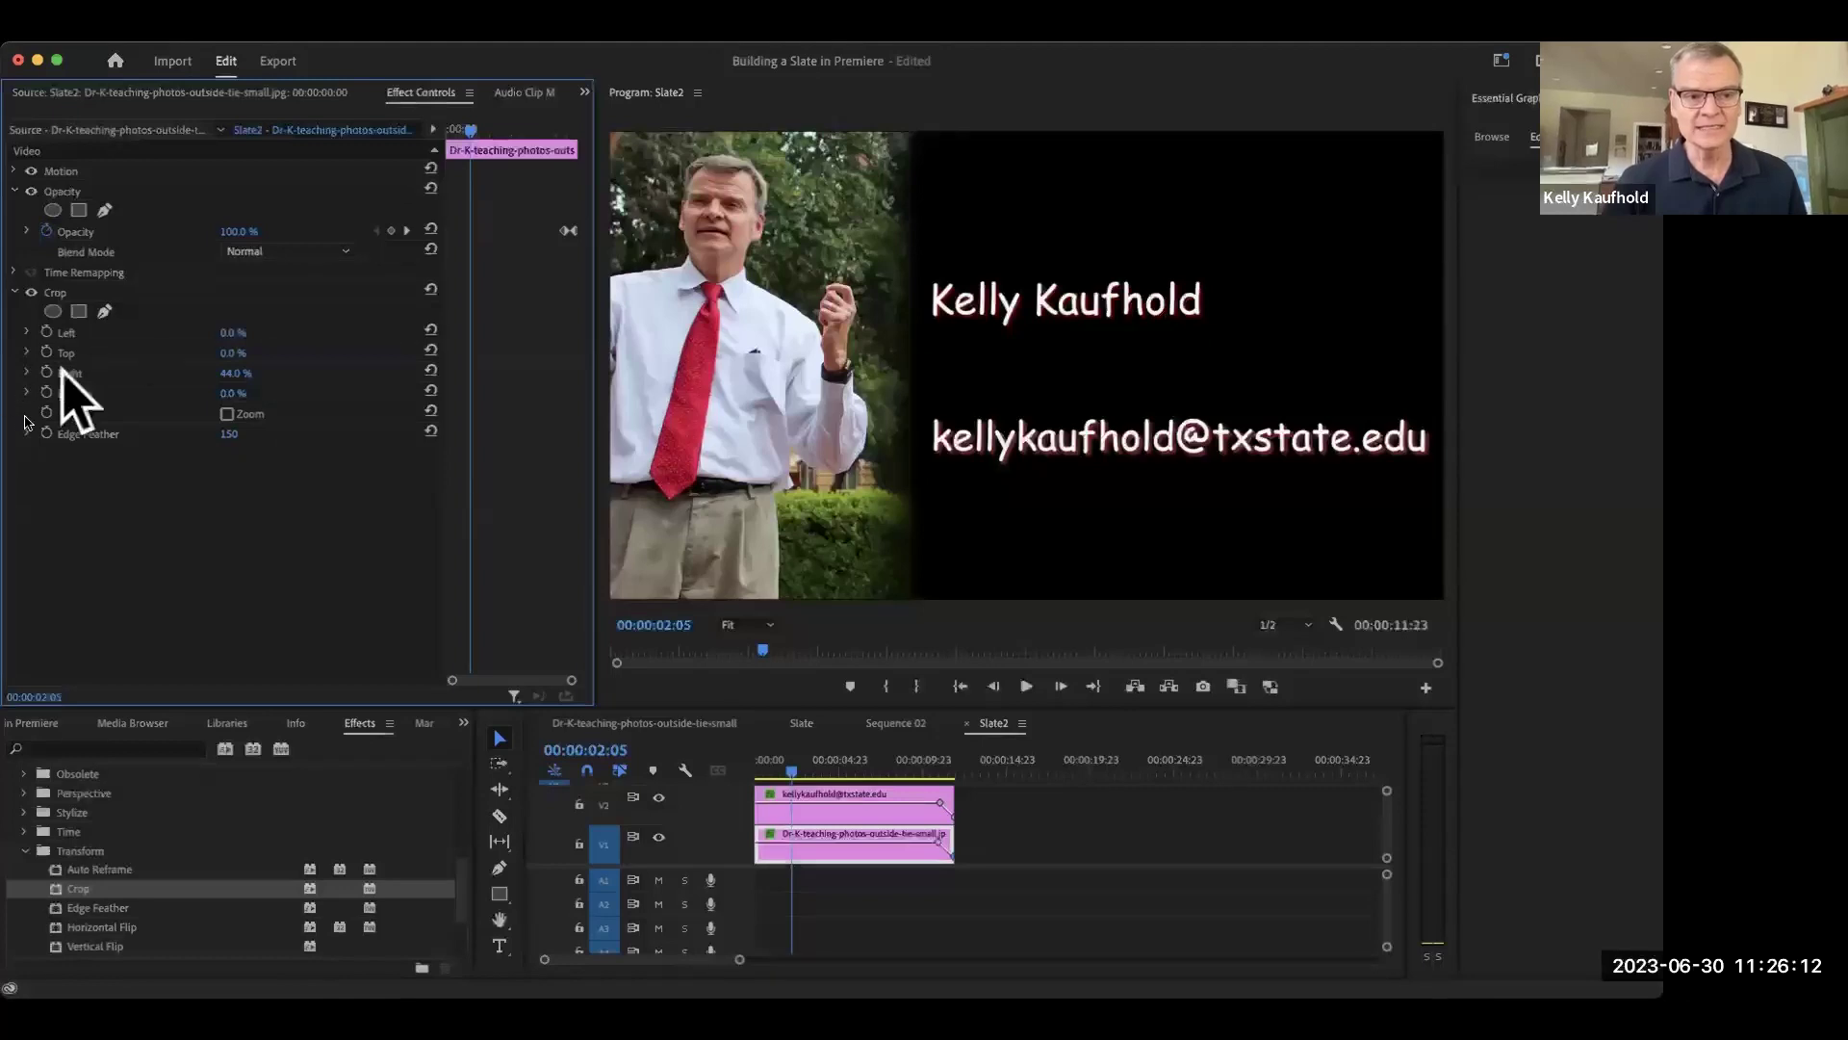
click(15, 294)
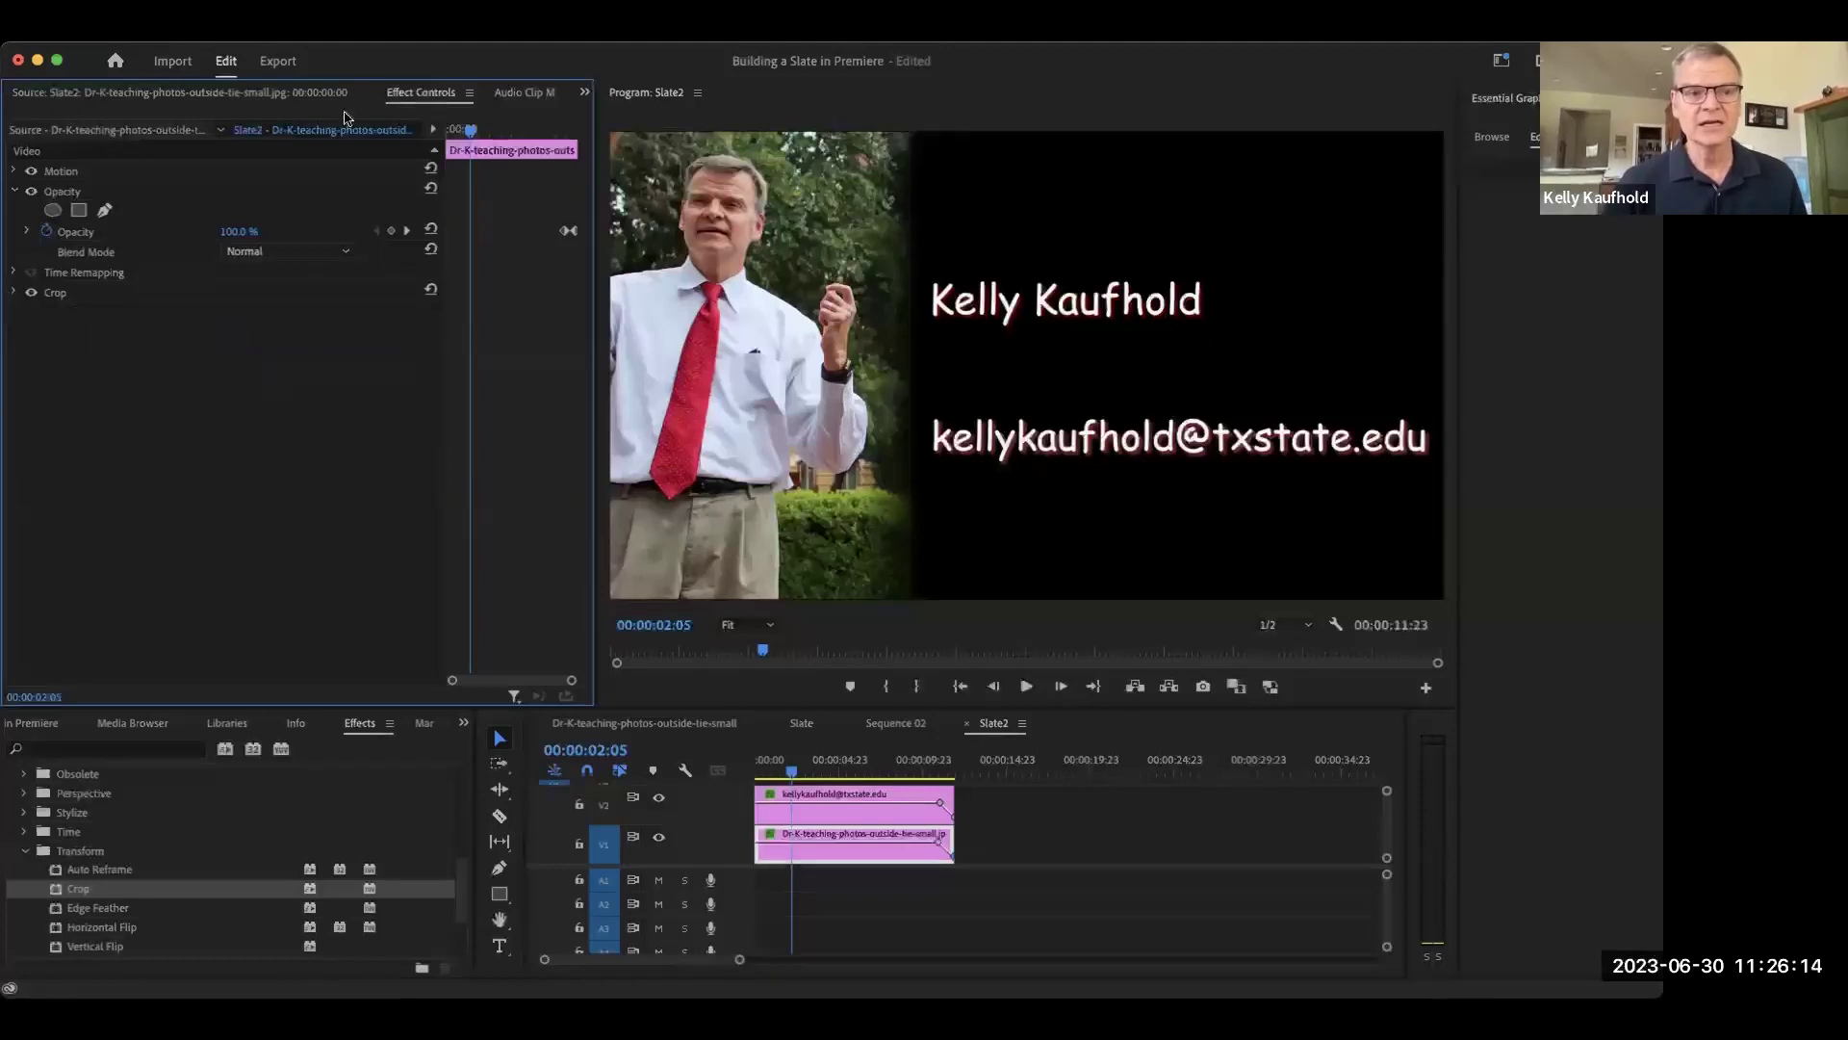
click(878, 834)
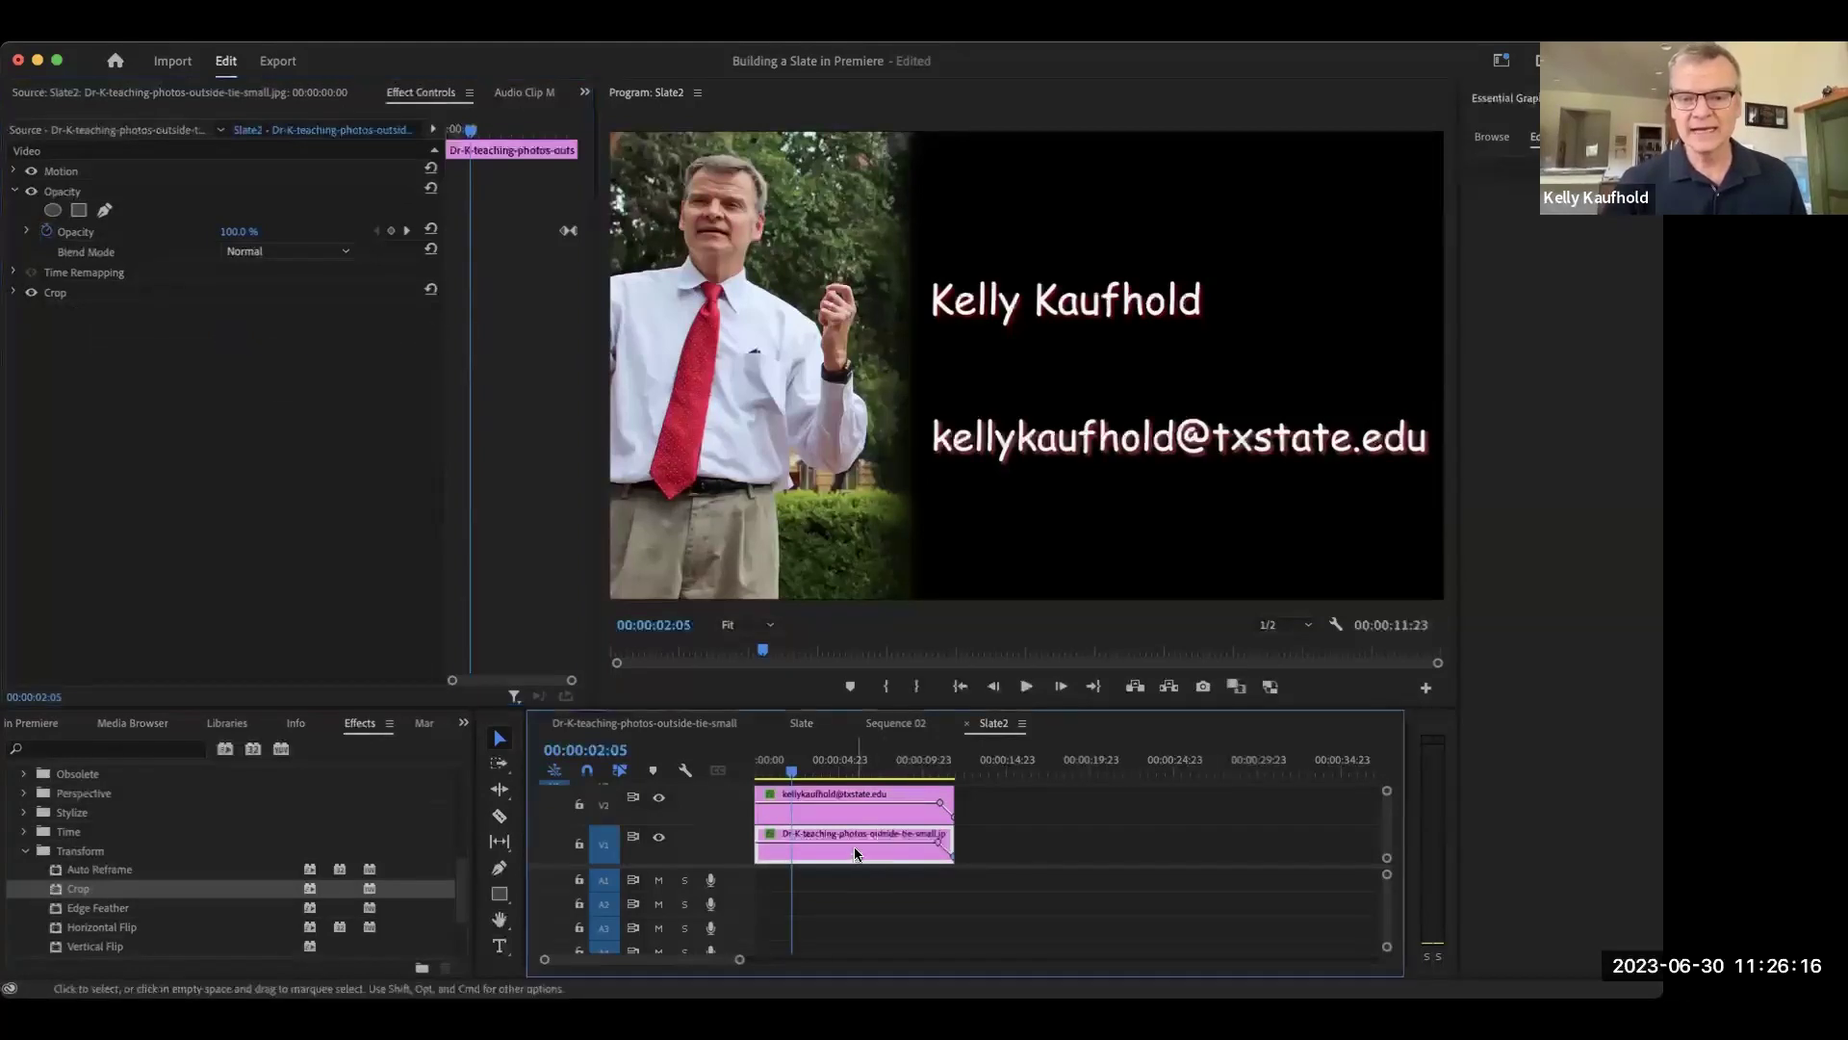
click(878, 810)
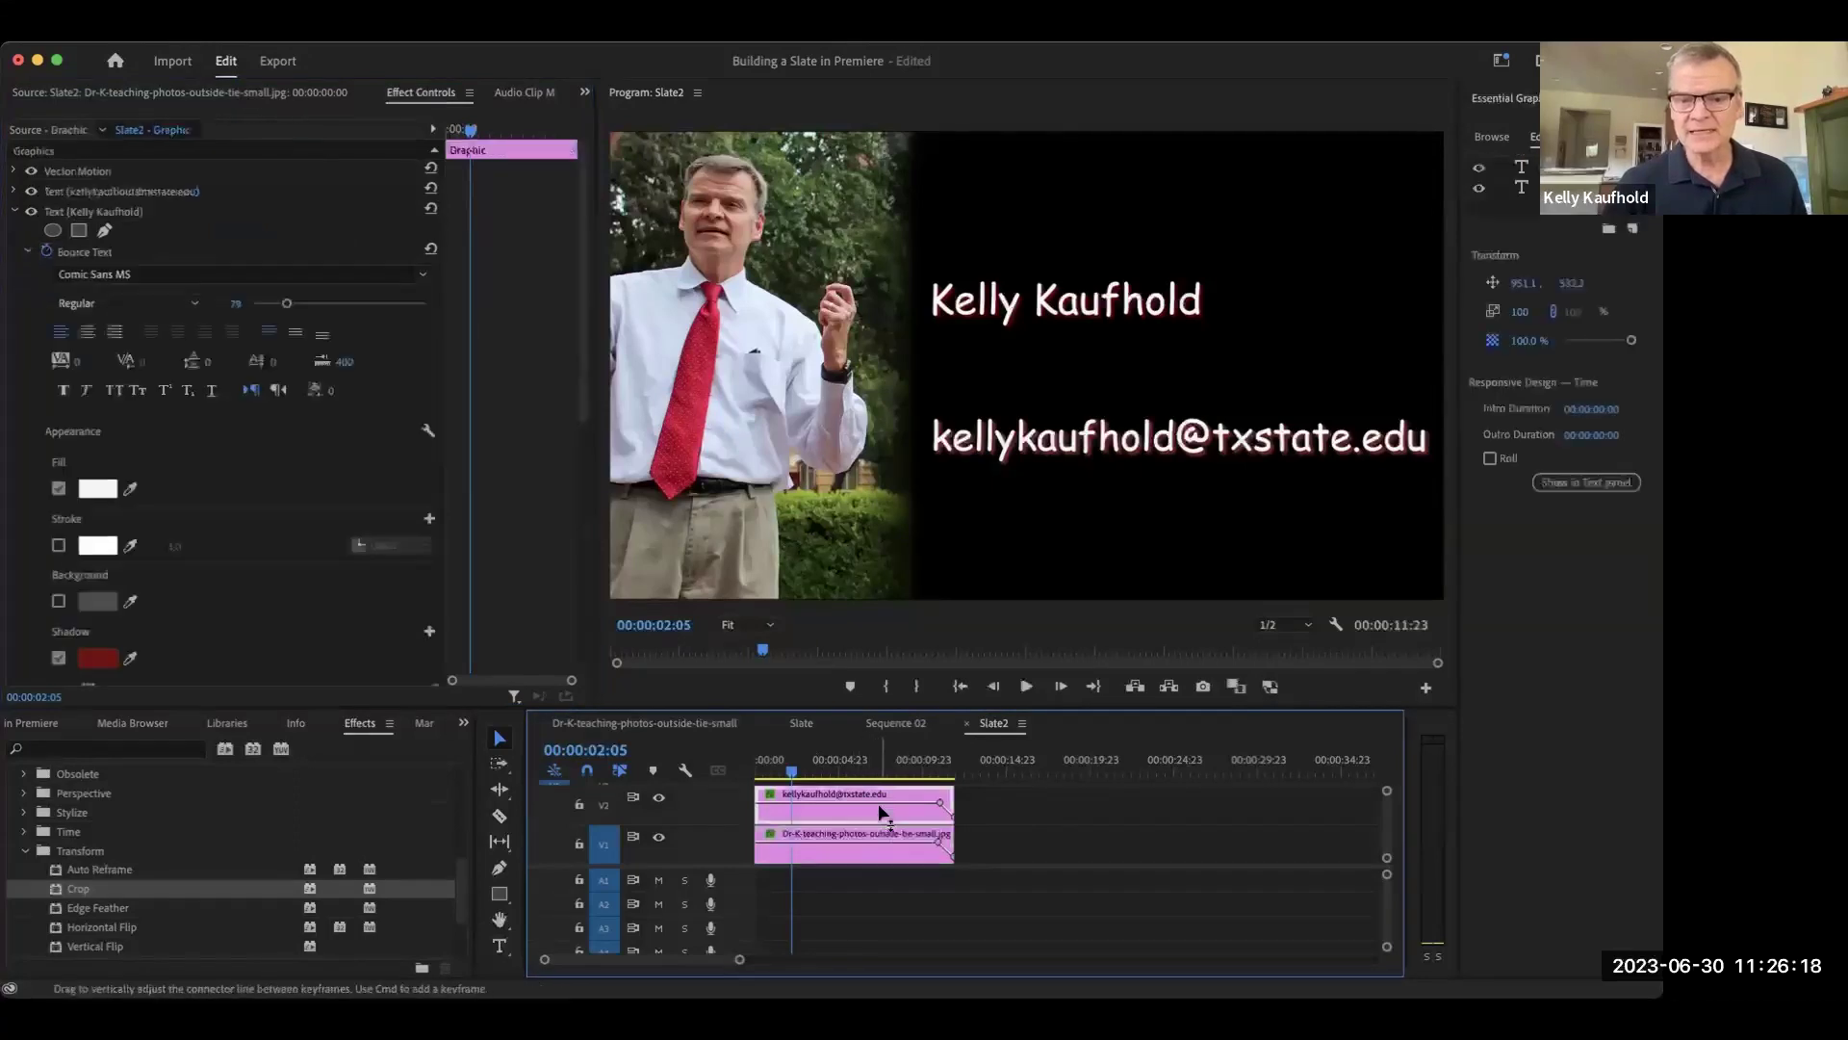
click(861, 857)
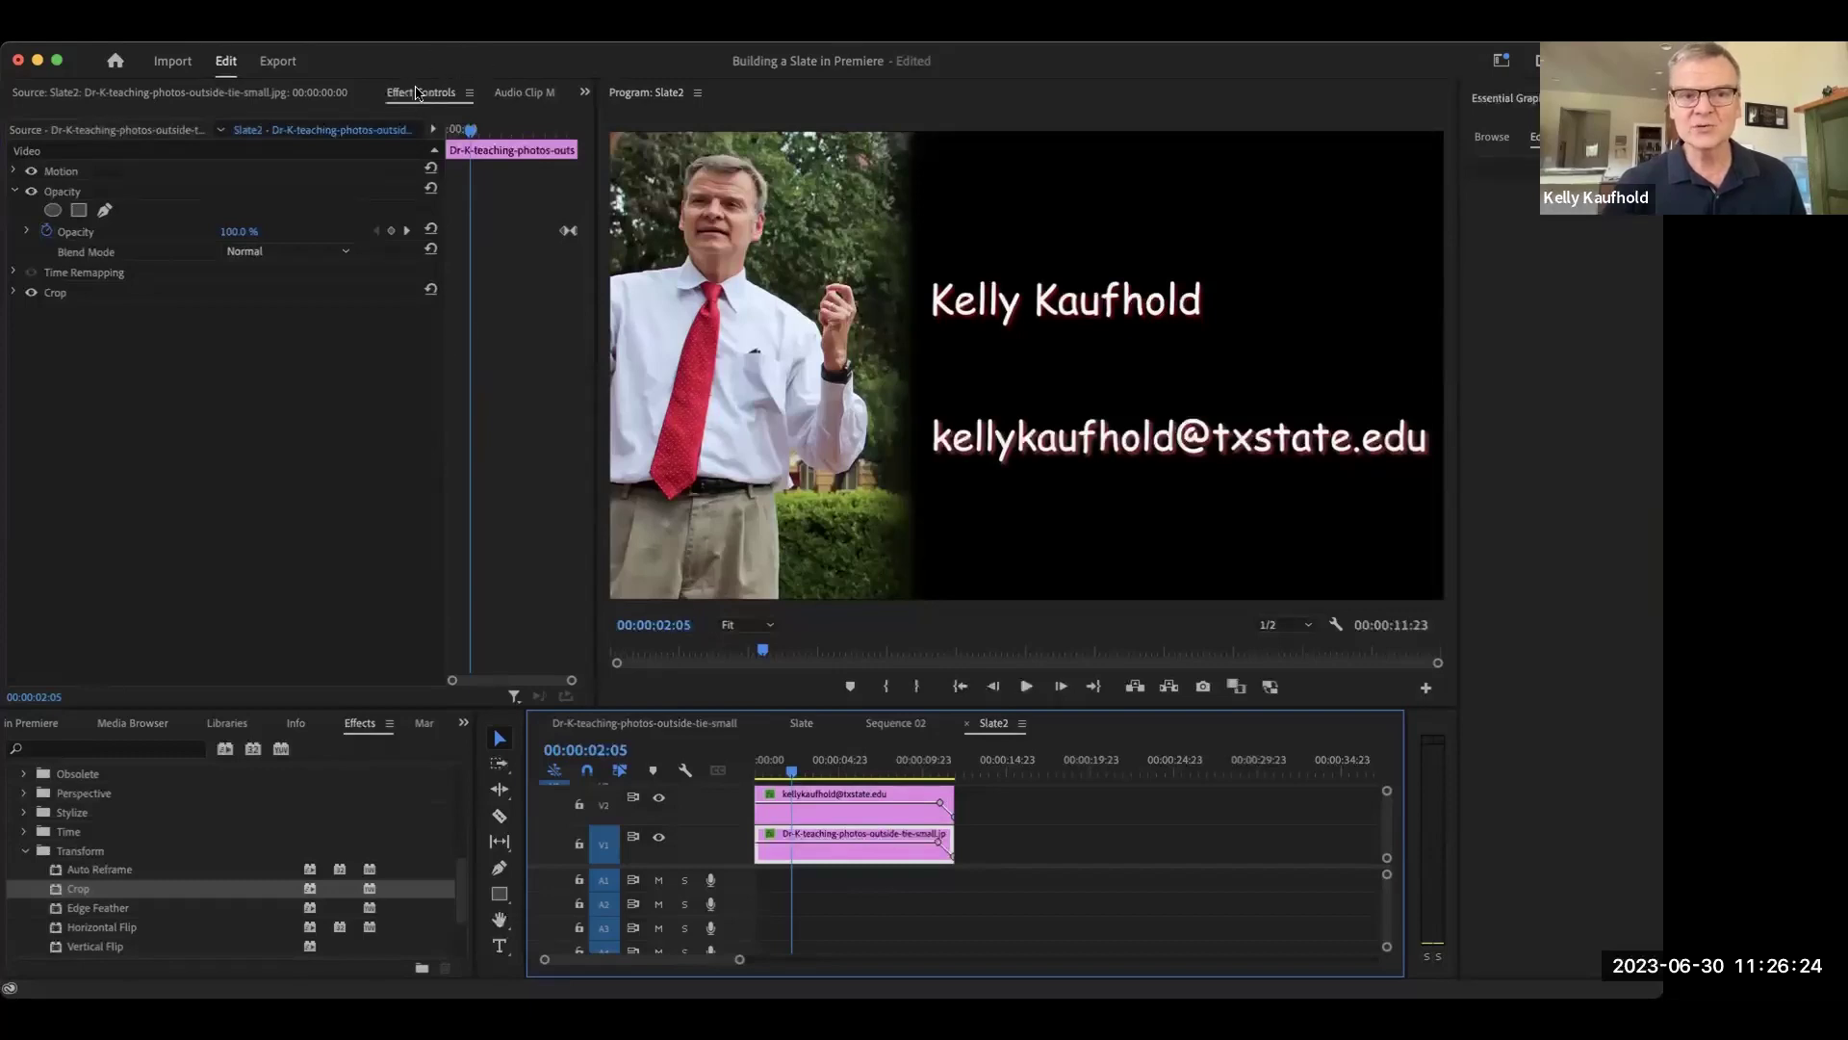
Step: Turn on keyframing for the photo clip's Crop Right and Edge Feather at 00:00:02:05
click(14, 293)
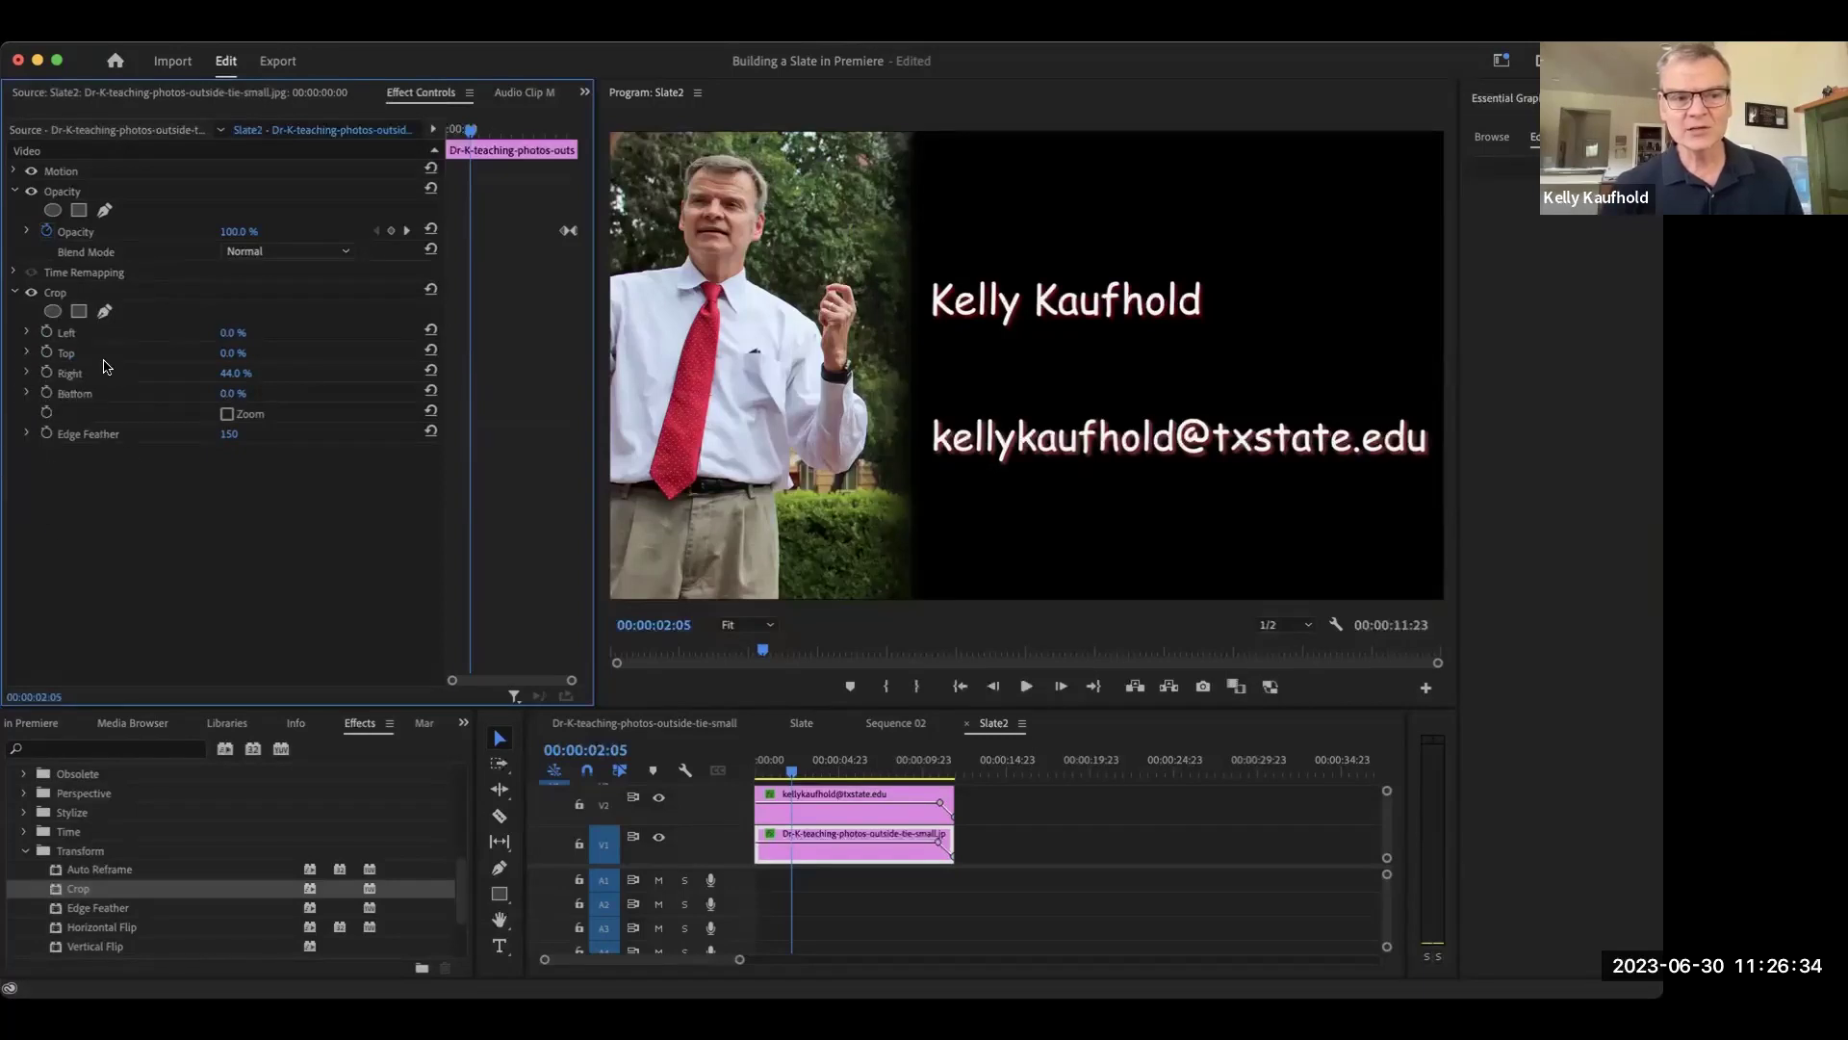
click(47, 374)
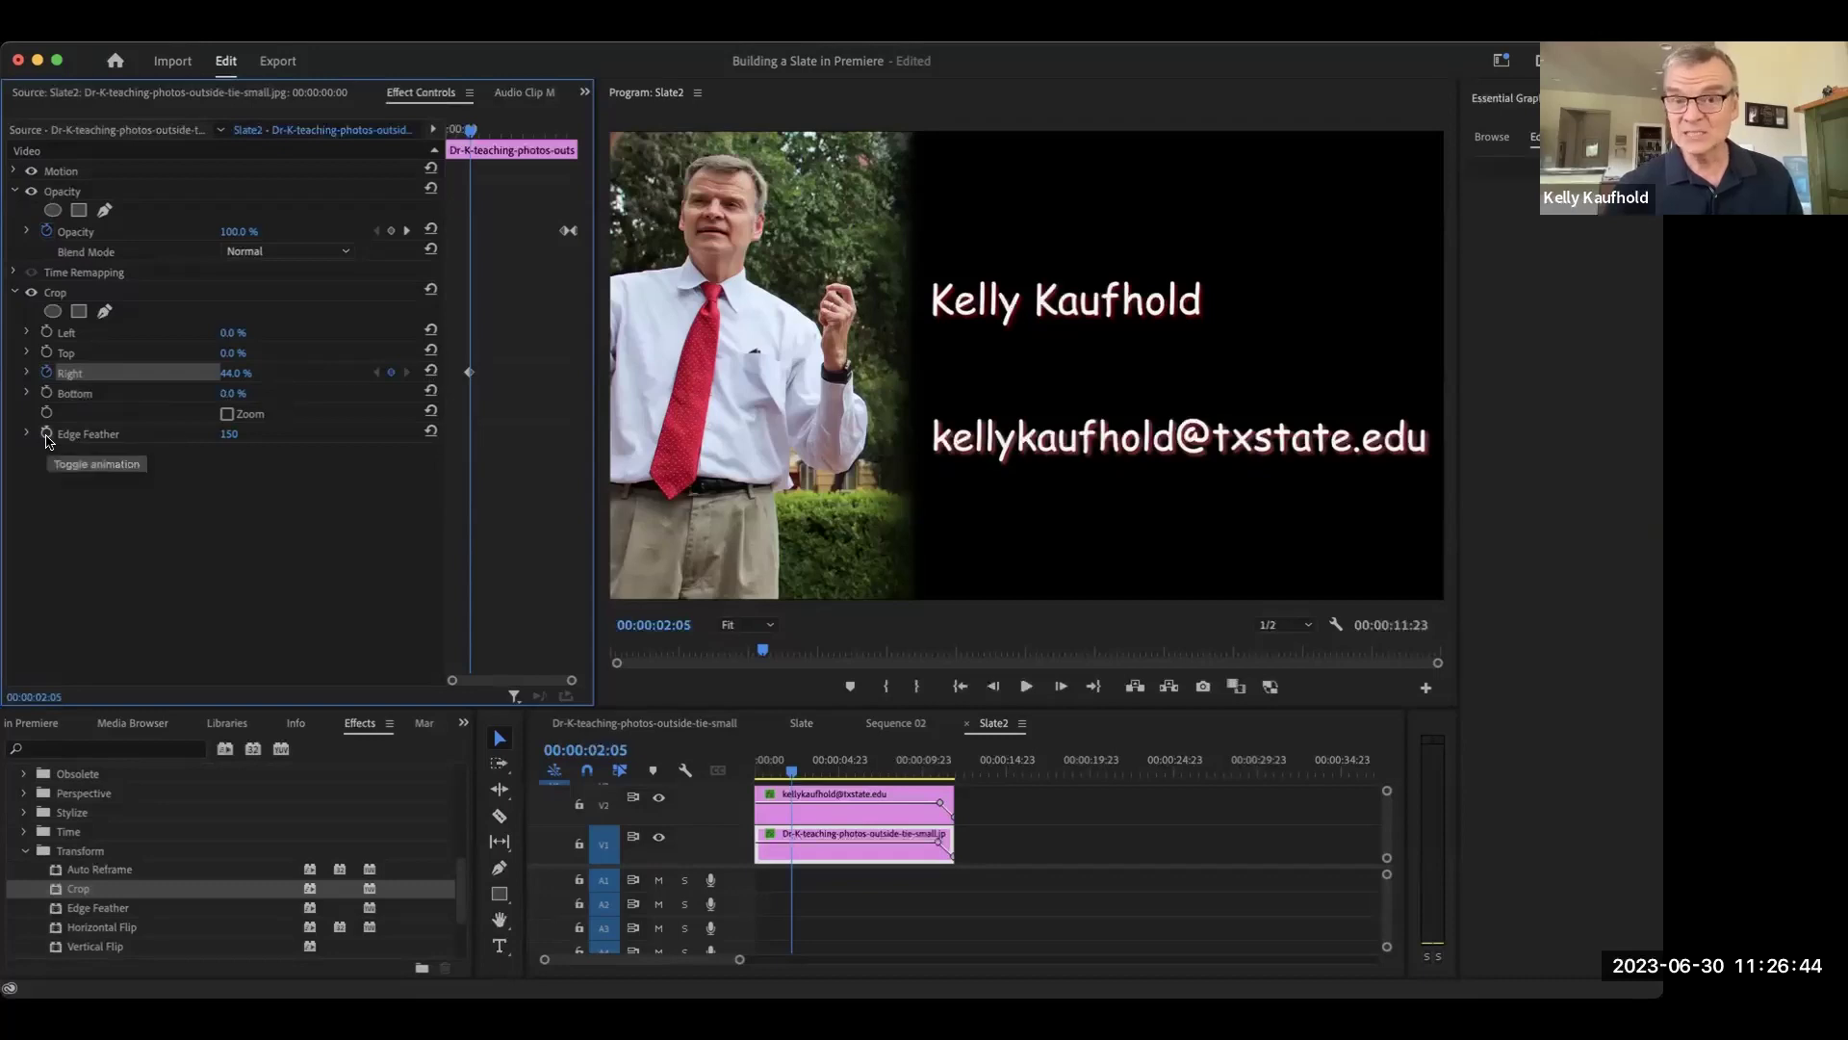
click(46, 436)
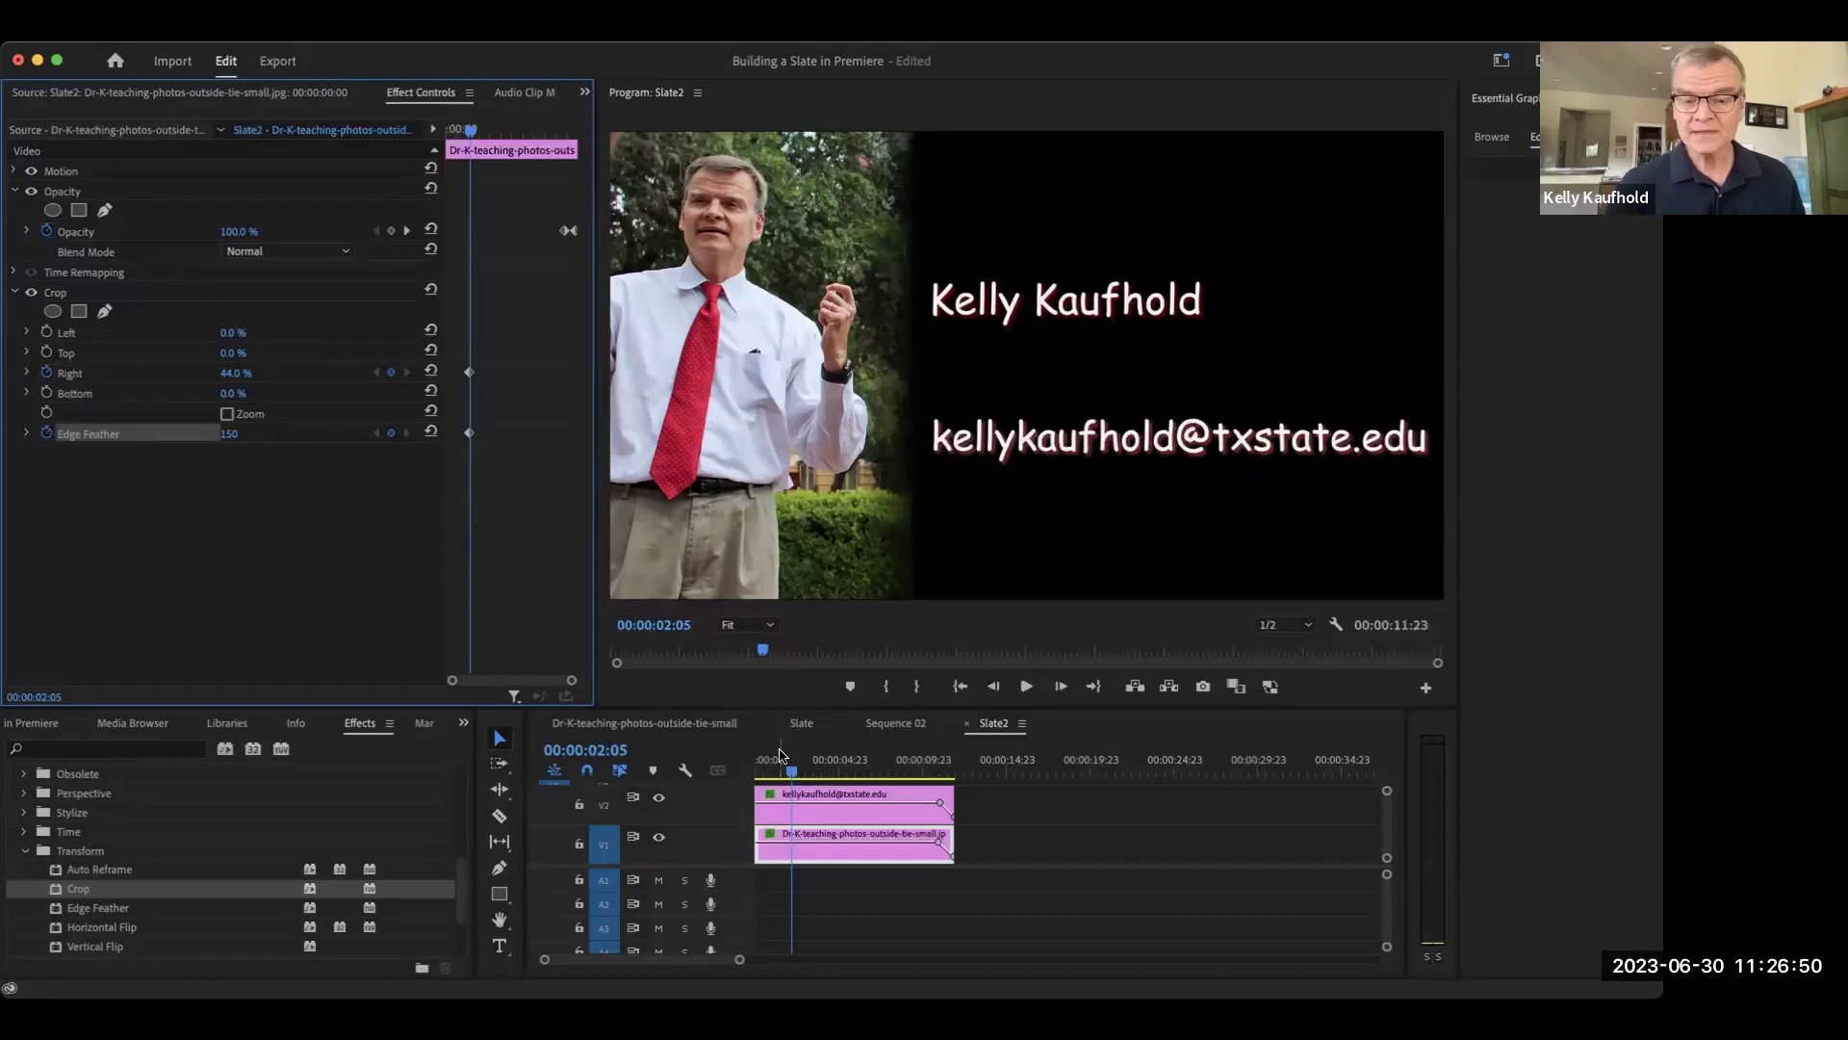
Step: Return to the start of the sequence and set the photo's Crop Right to 0%
click(793, 776)
drag(794, 776, 716, 779)
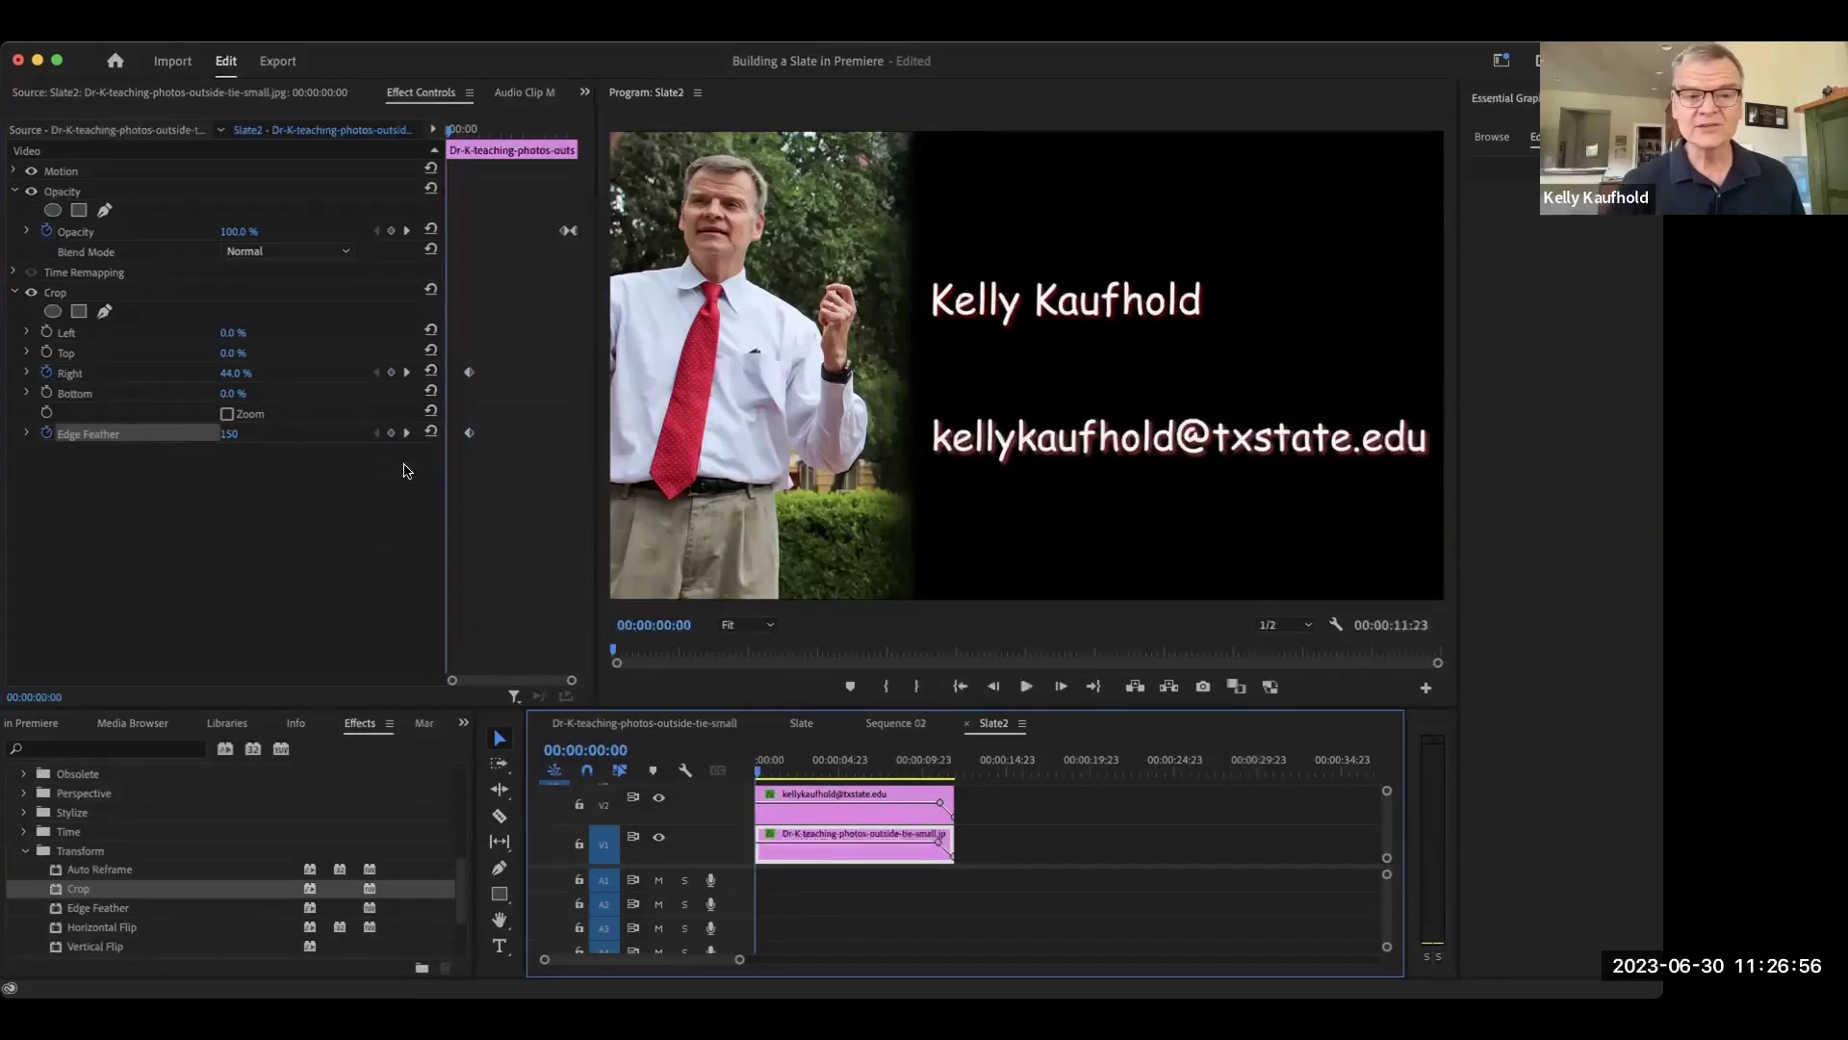
click(234, 373)
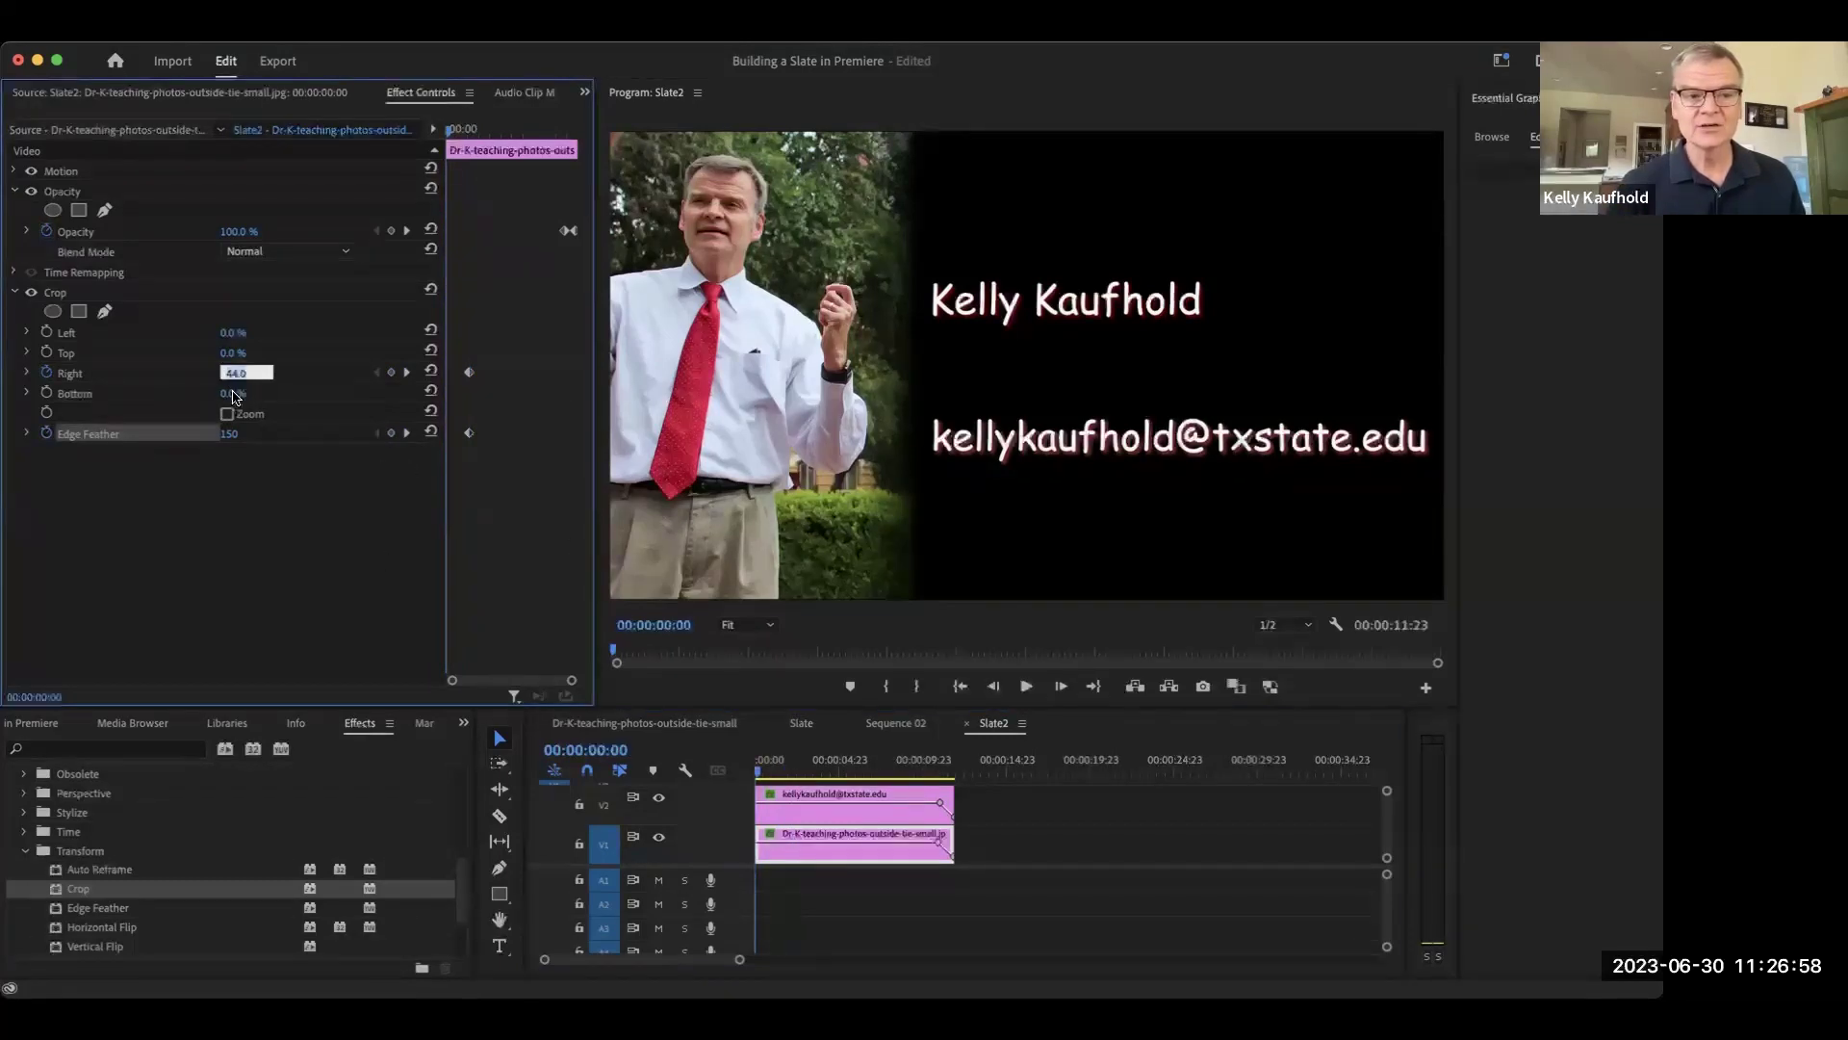
text(0)
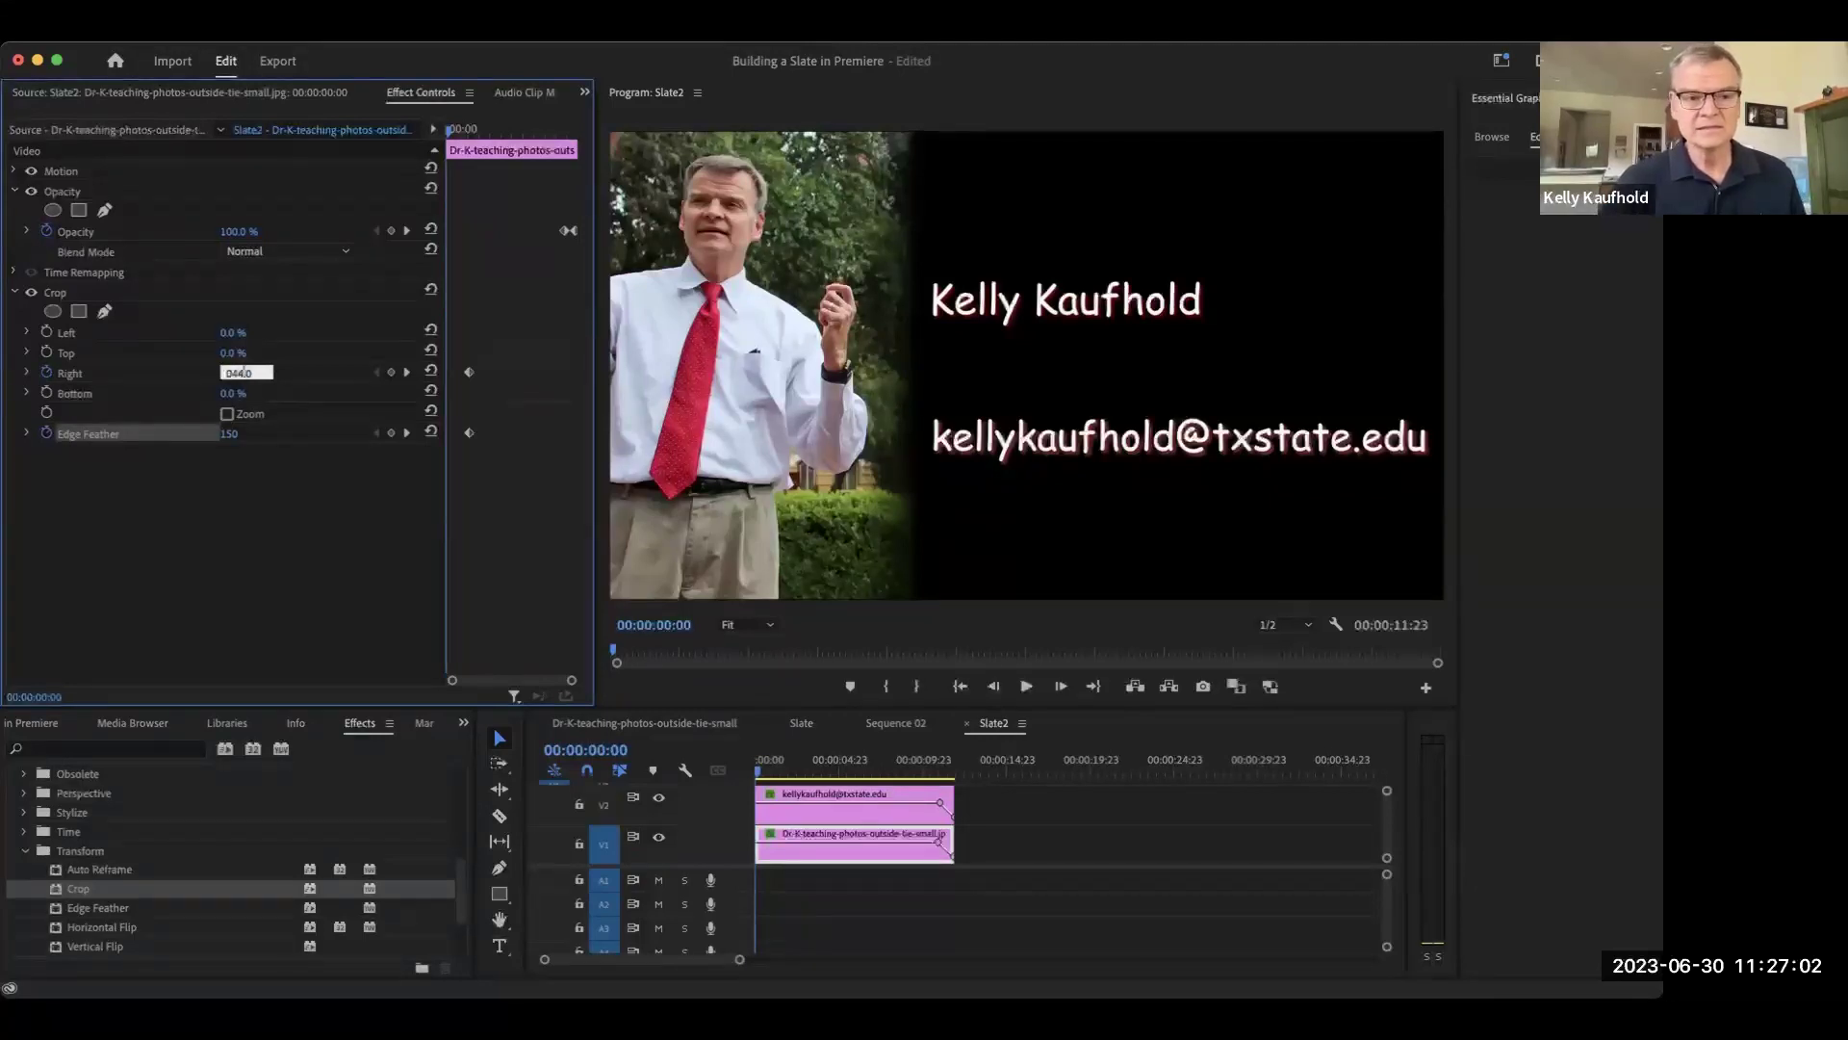
key(BackSpace)
key(BackSpace)
key(BackSpace)
key(BackSpace)
key(BackSpace)
text(0)
key(Return)
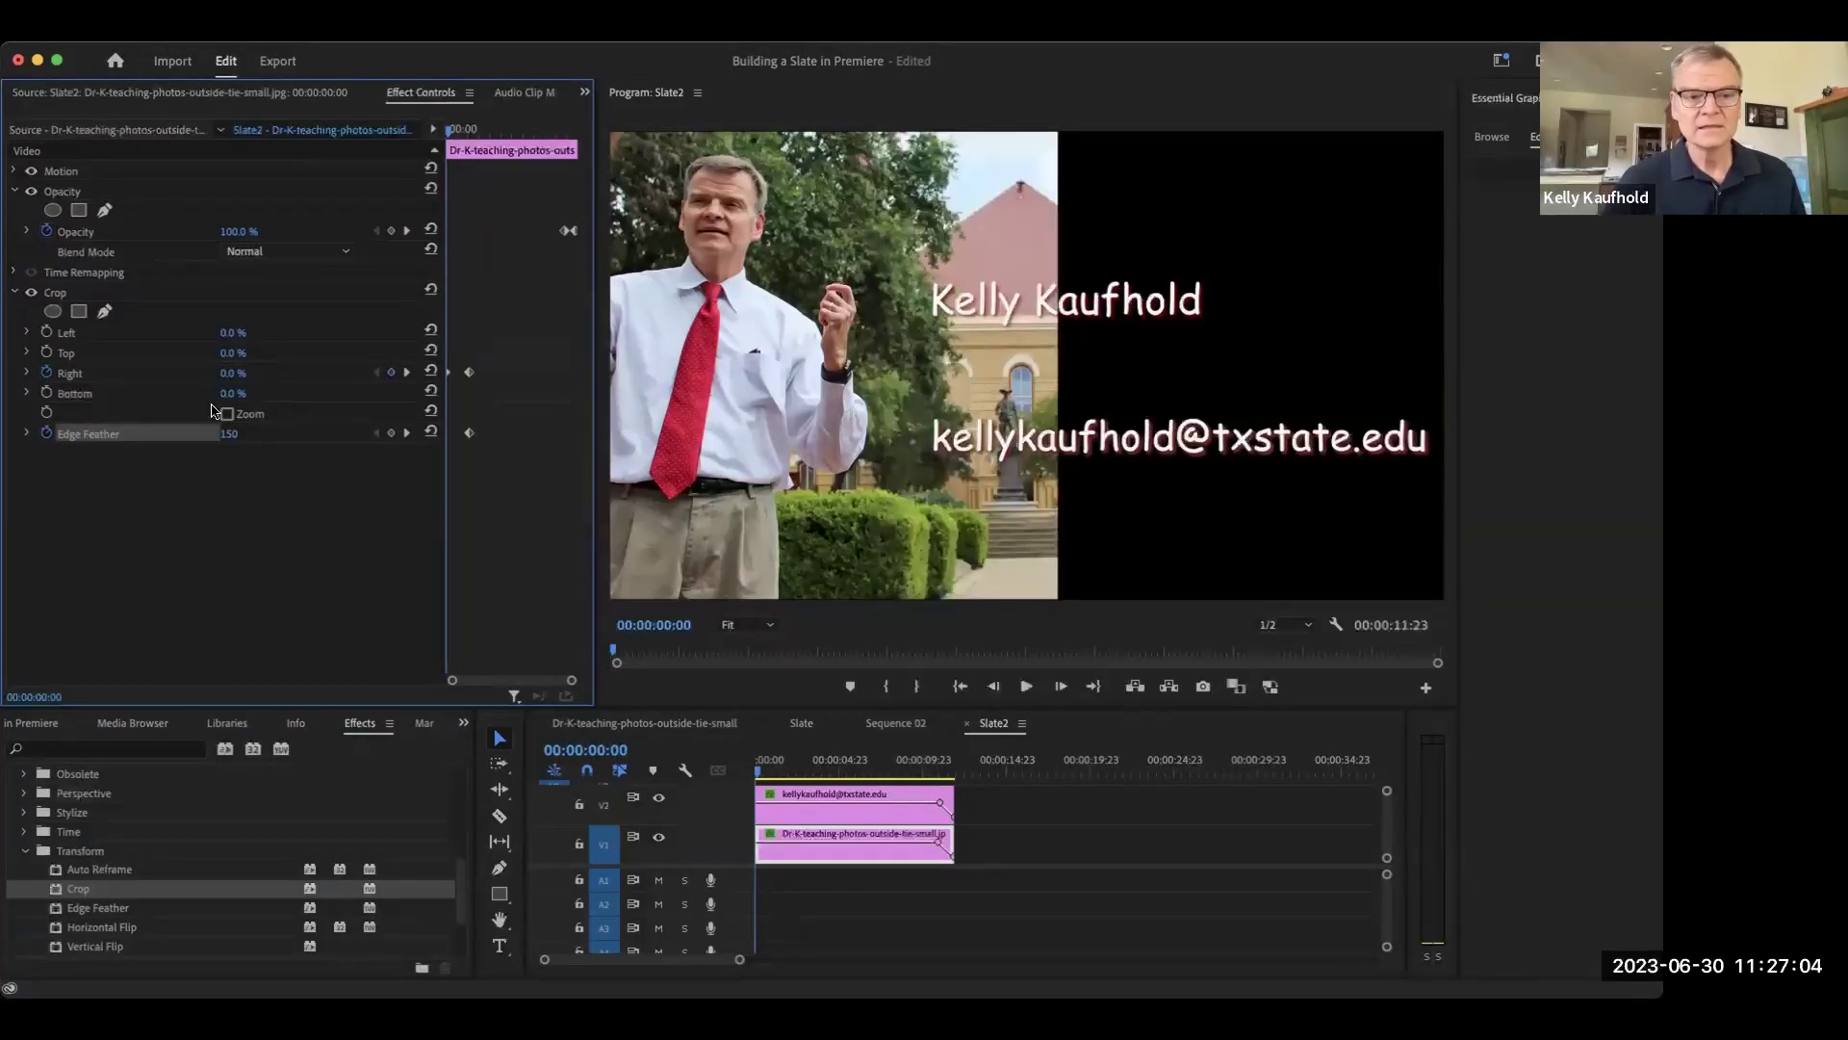
Step: Set the photo crop's Edge Feather to 0 at the start of the sequence
click(231, 435)
text(0)
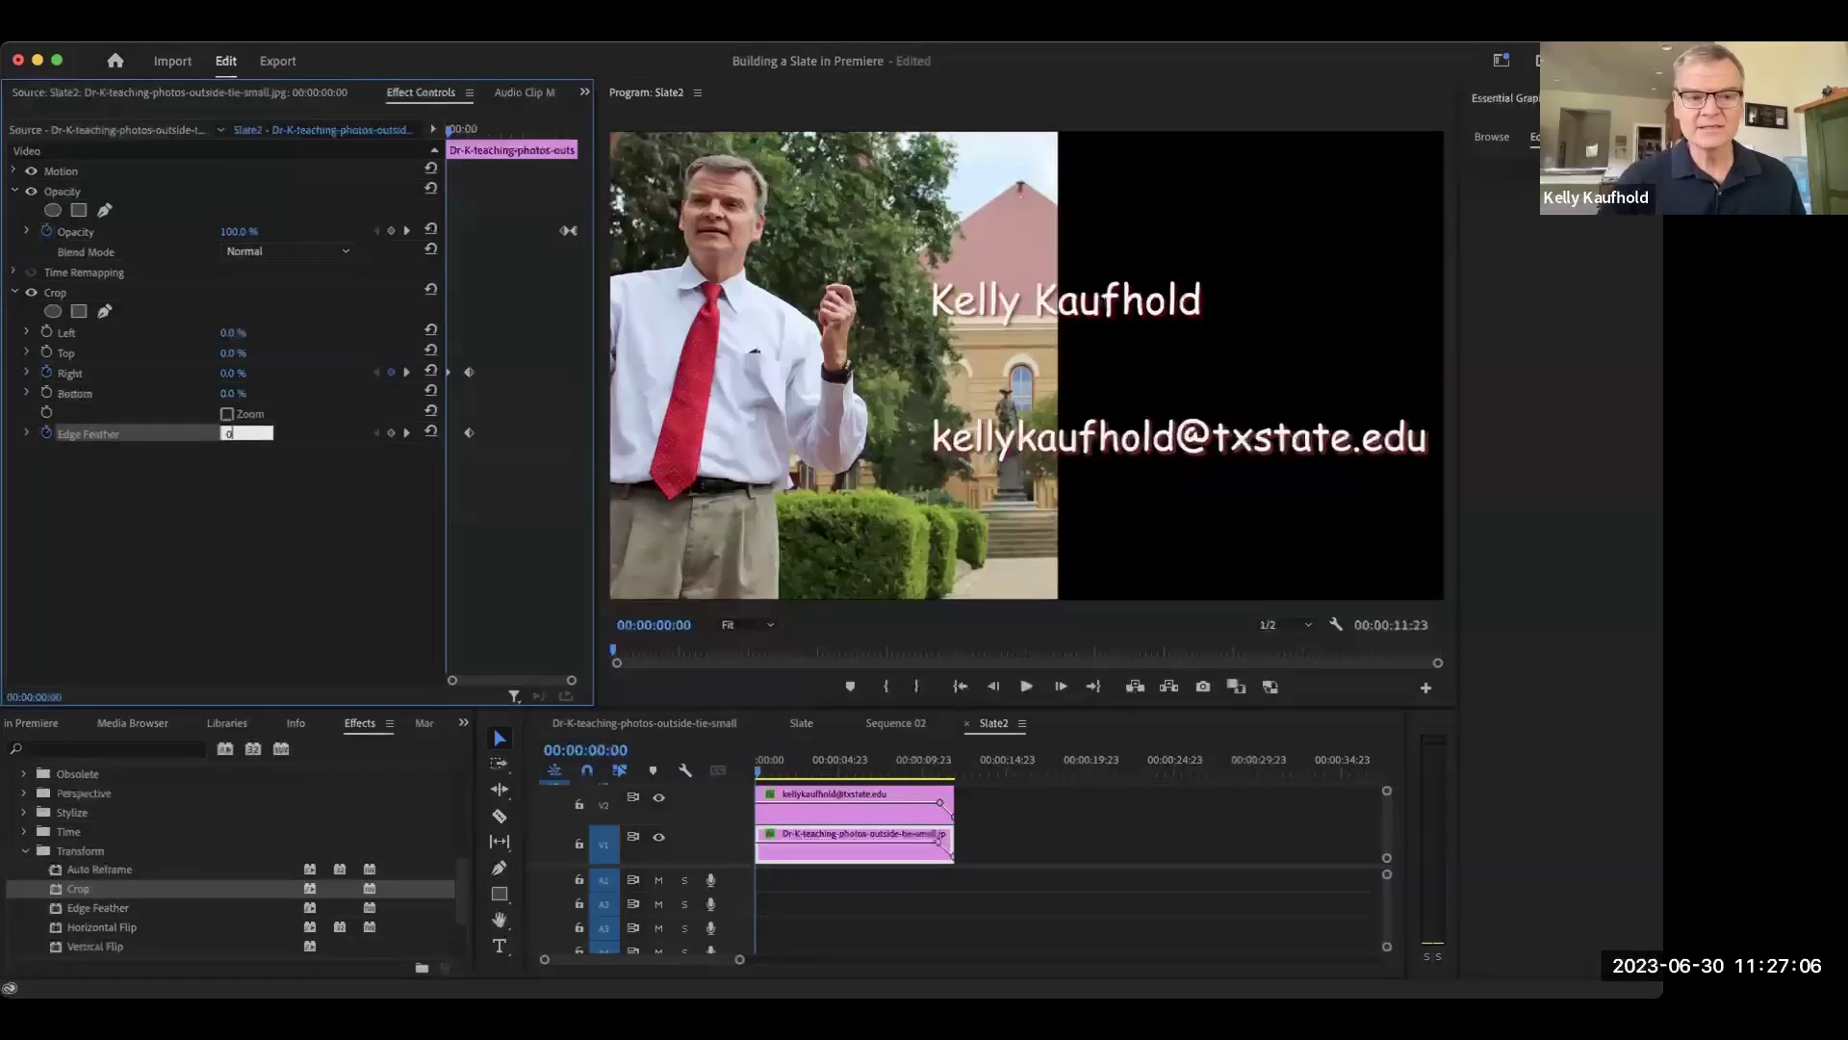
click(330, 496)
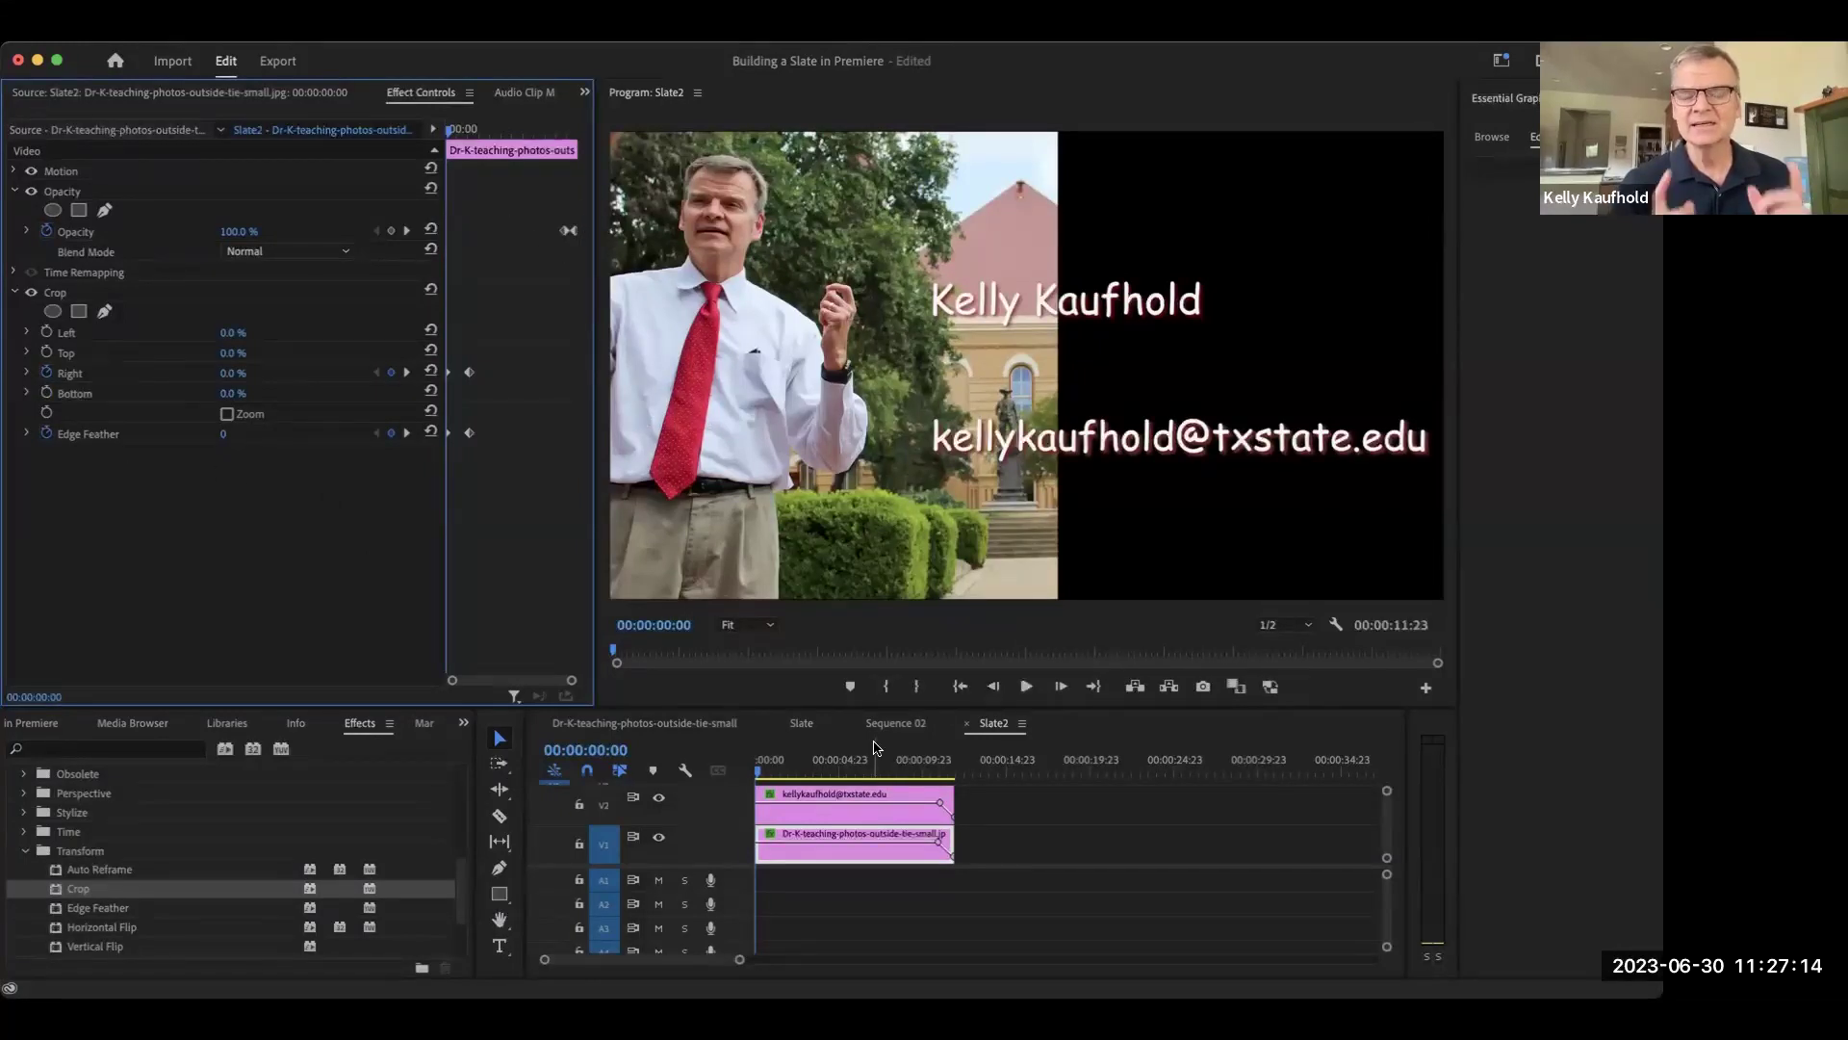
Step: Play the photo's crop animation forwards and backwards to check it
key(space)
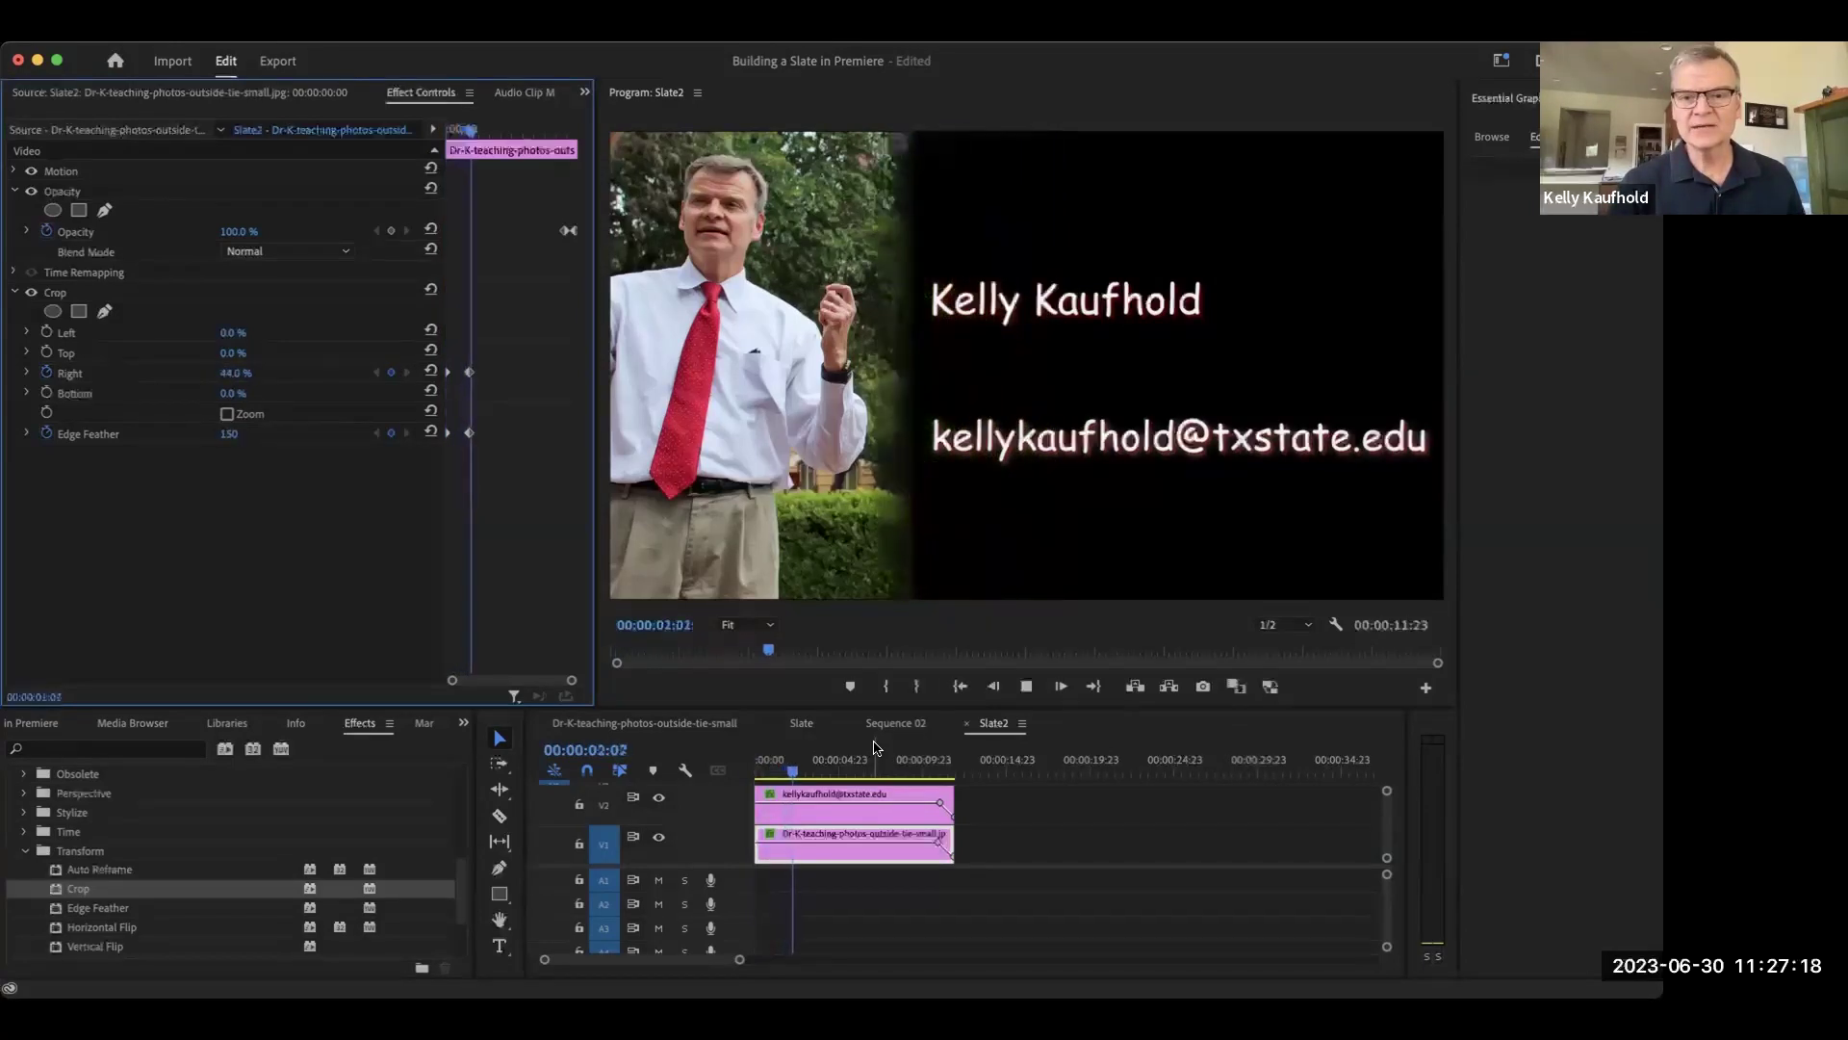
key(j)
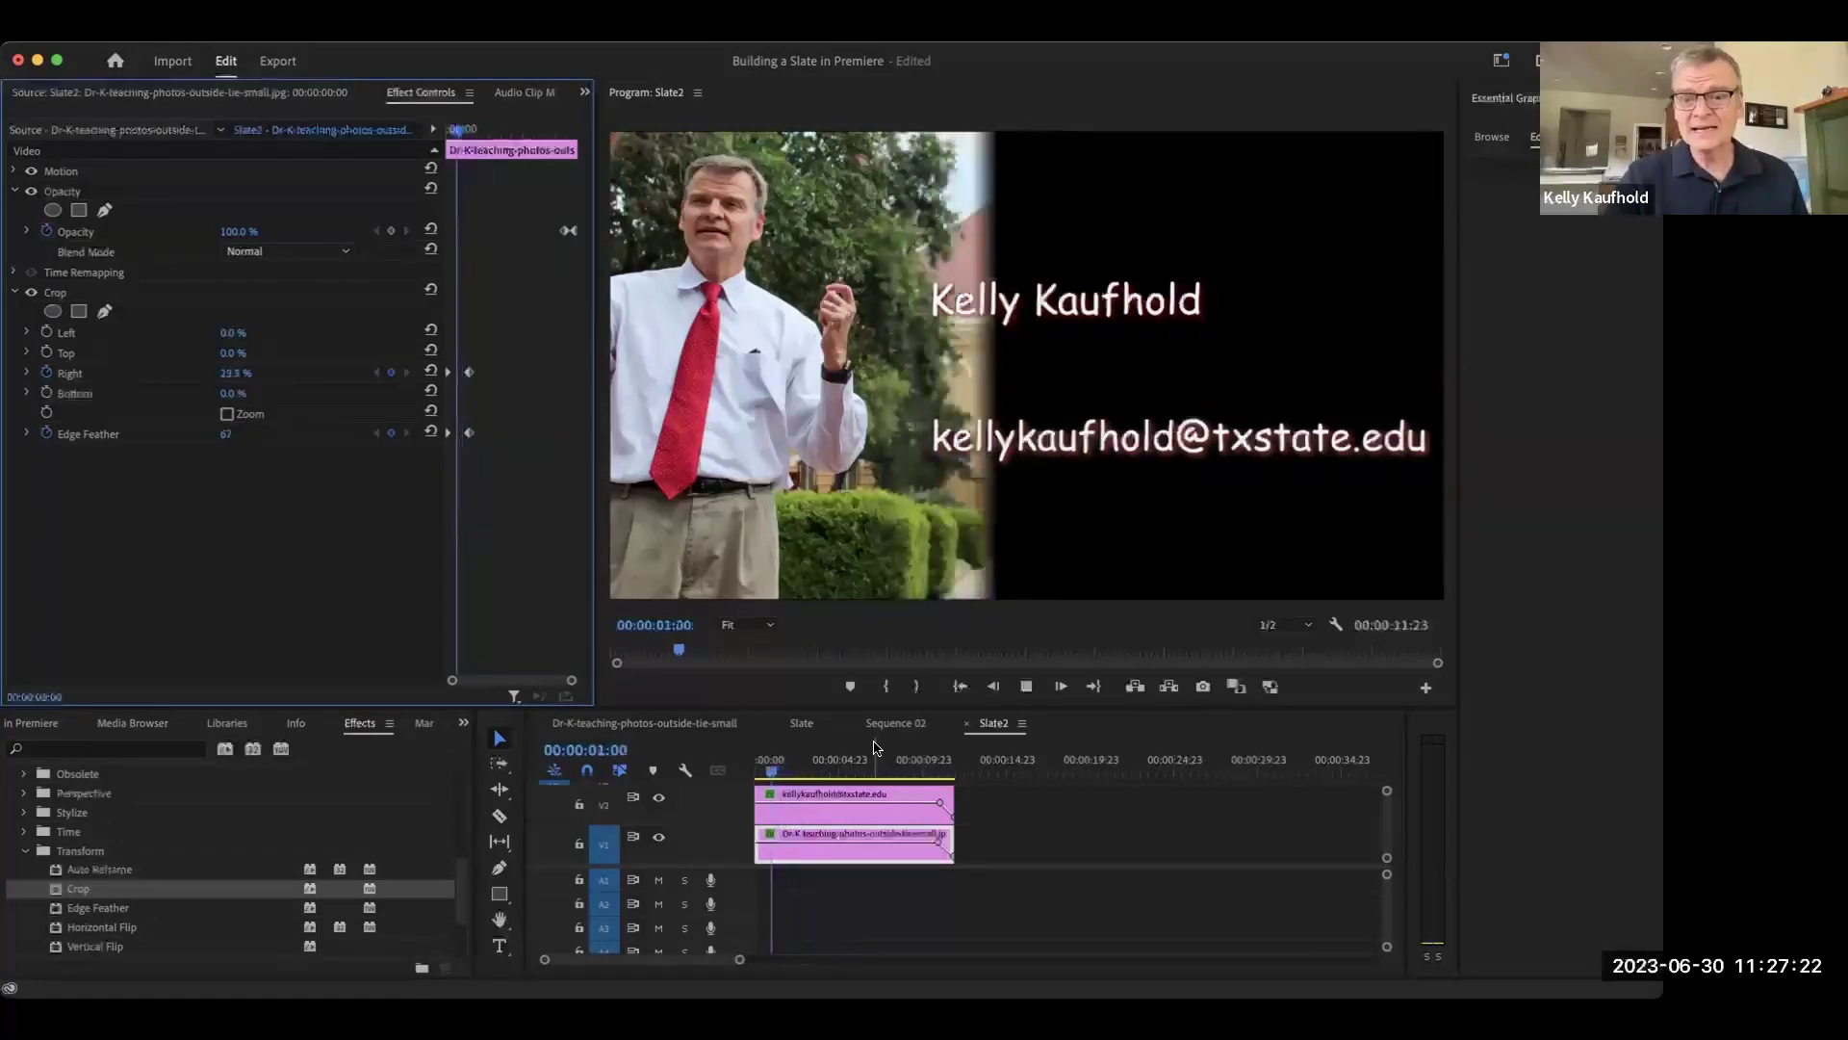
key(l)
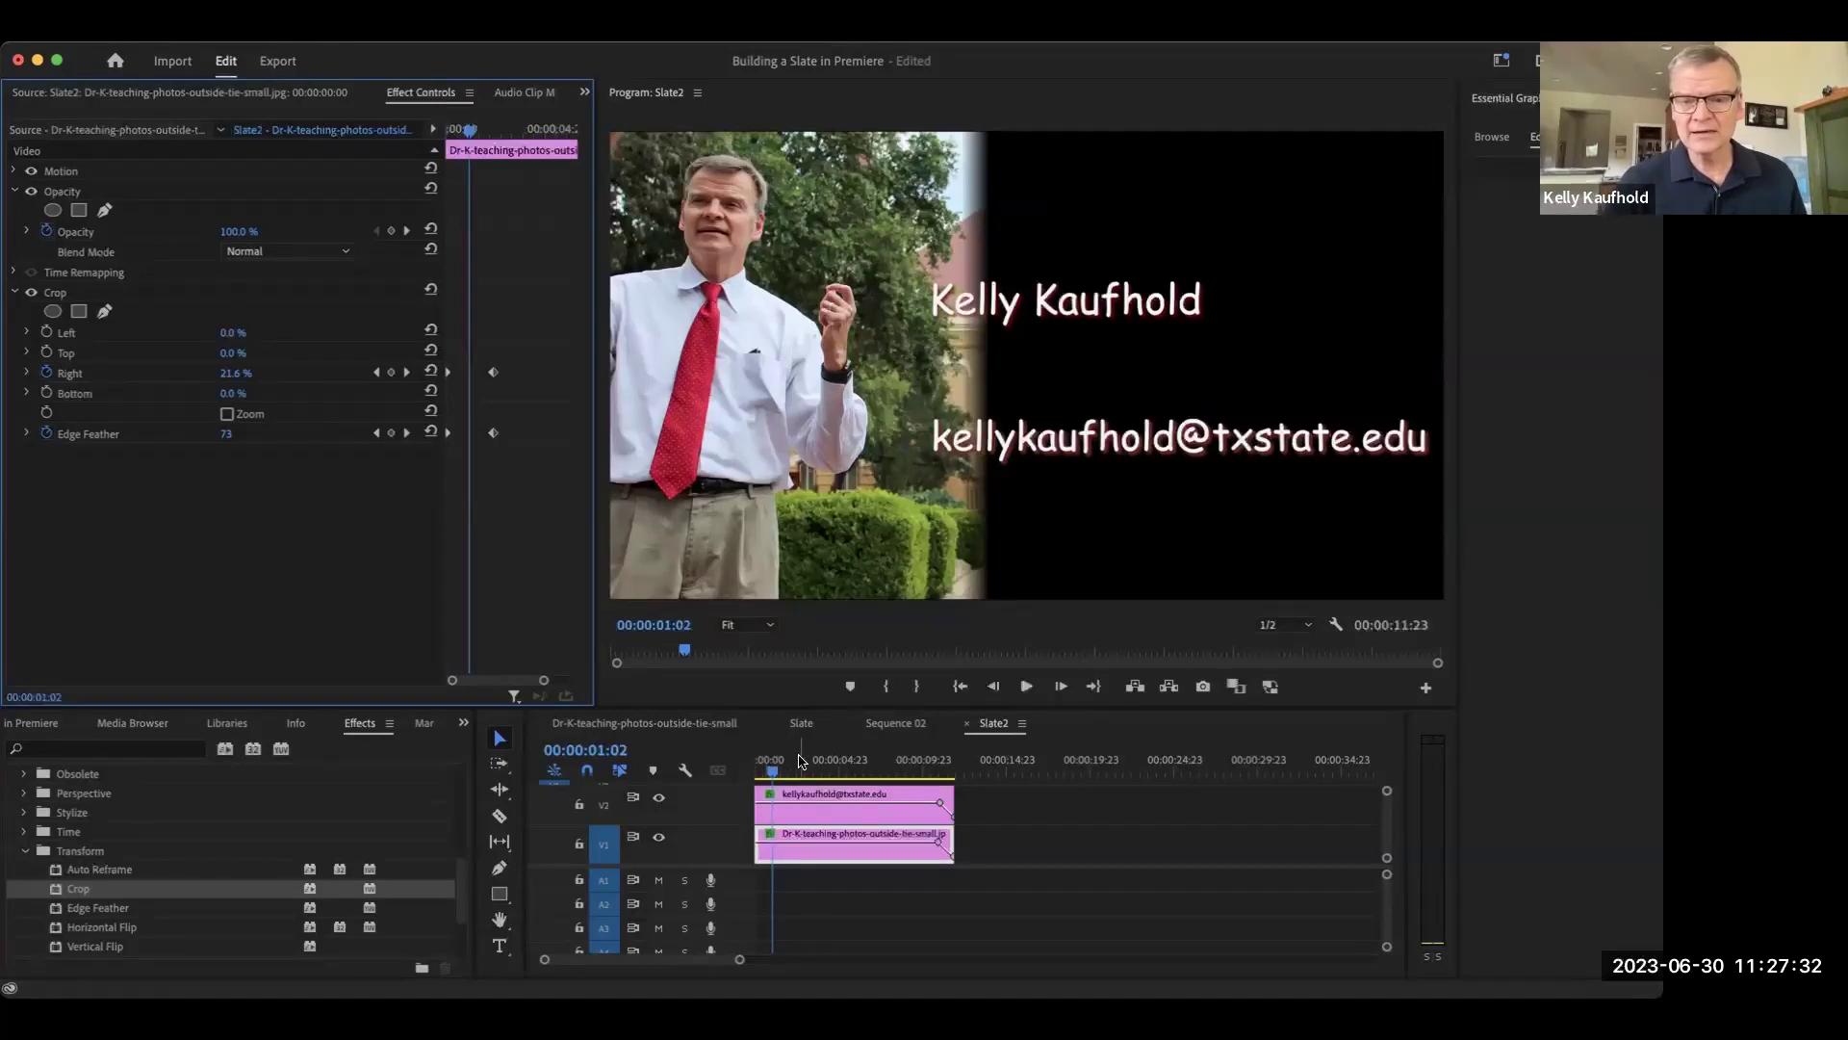
Step: Add opacity keyframes to the title clip on V2 with the Pen tool, fading it in from 0% to 100% by 00:00:01:18
click(806, 762)
key(=)
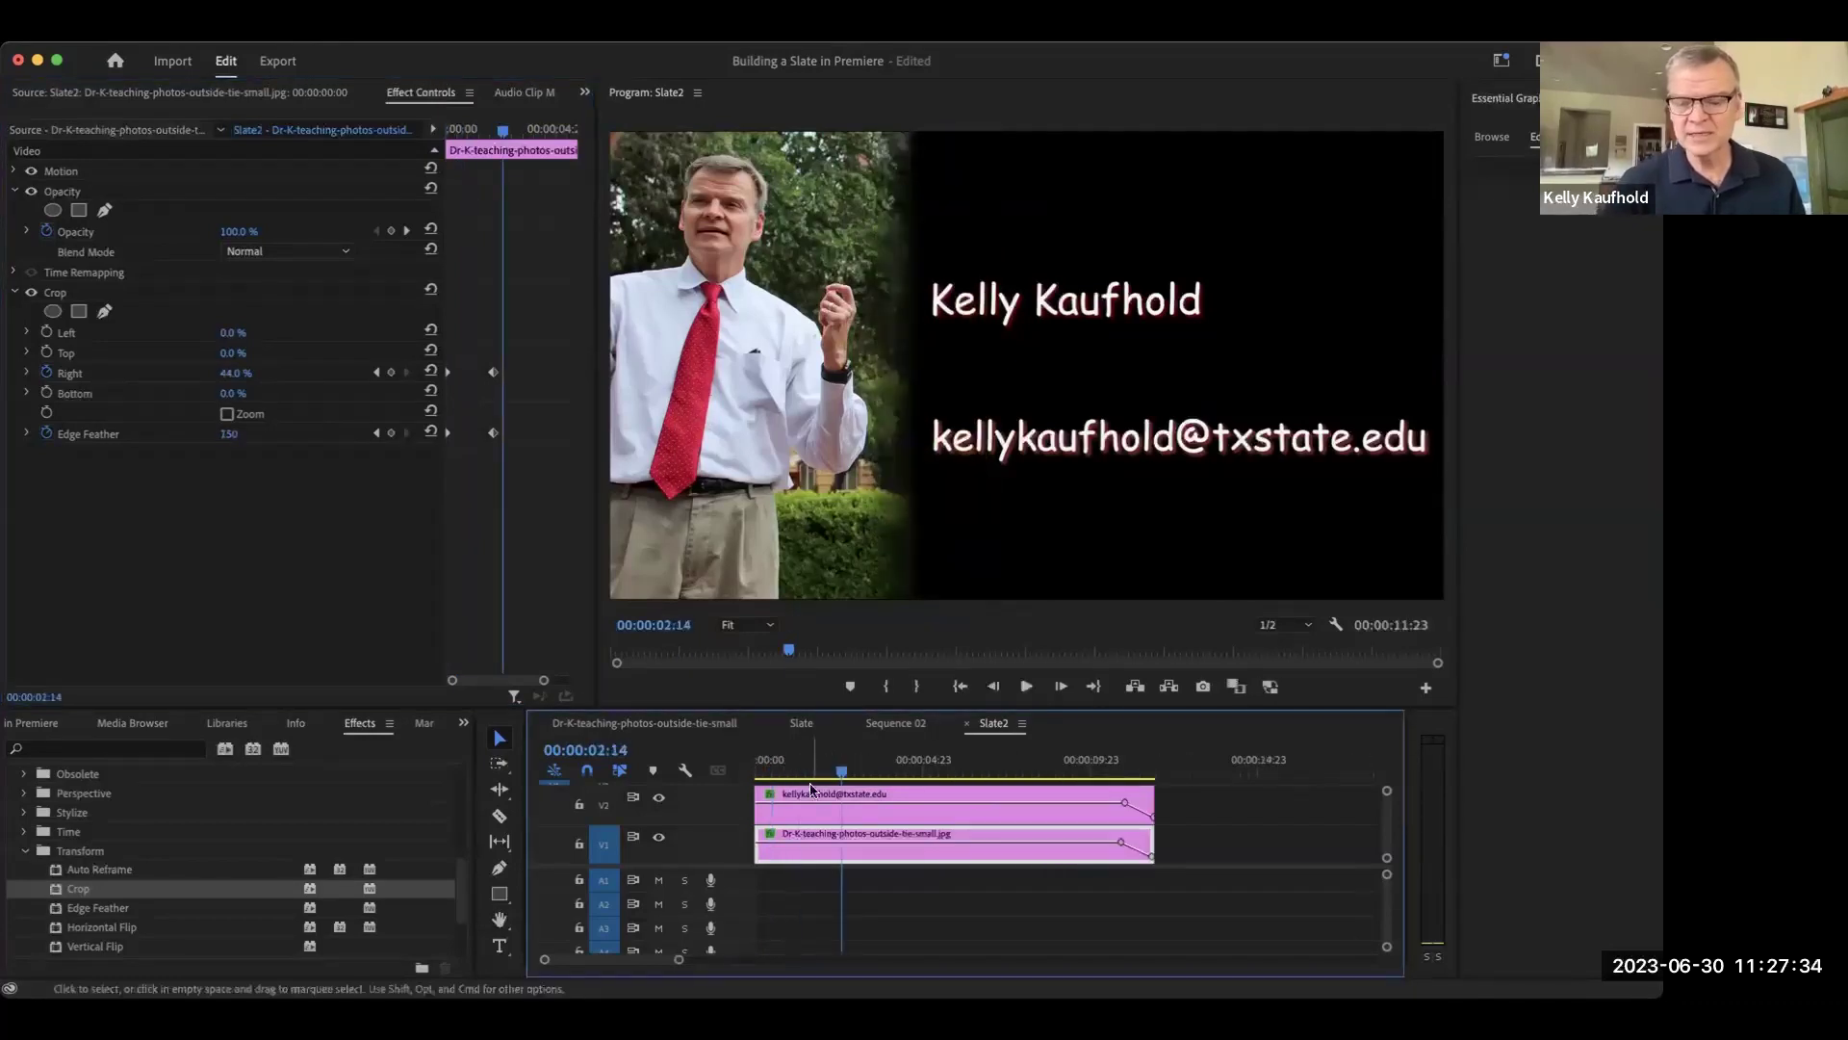
key(p)
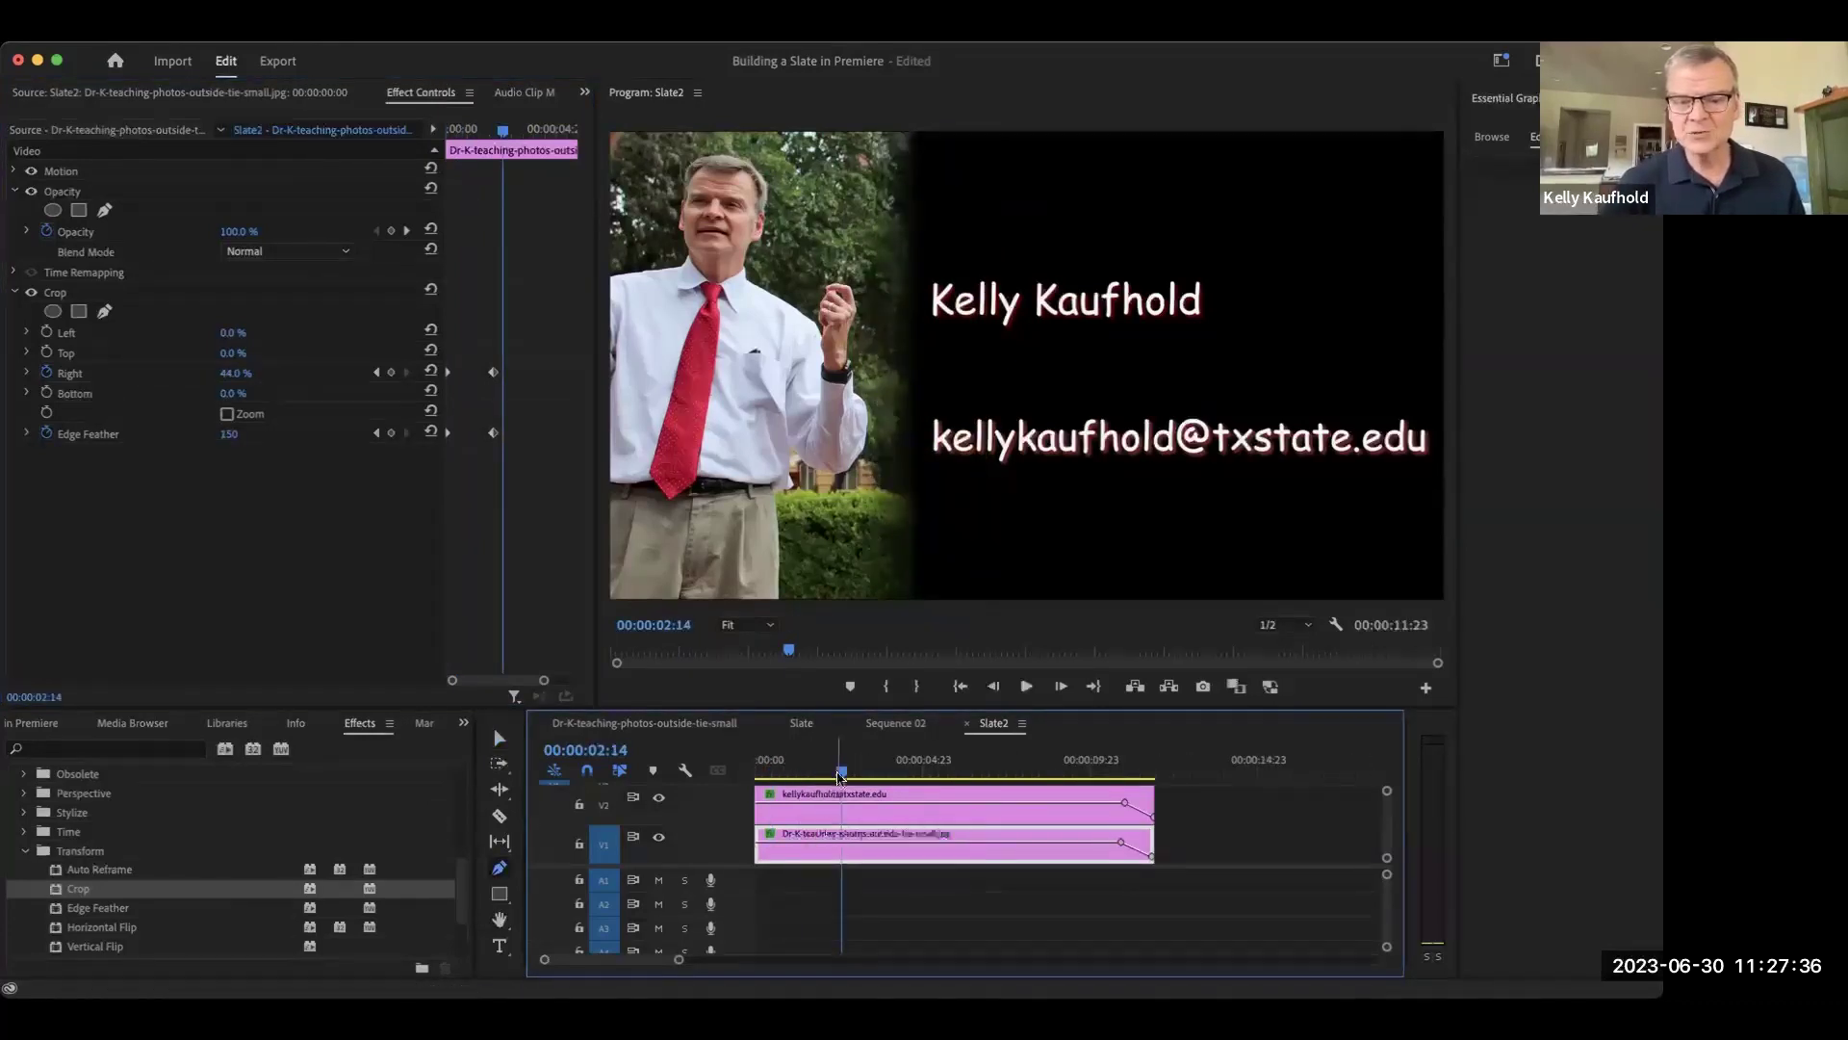
mouse_move(840, 773)
mouse_down()
mouse_move(785, 774)
mouse_move(814, 776)
mouse_up()
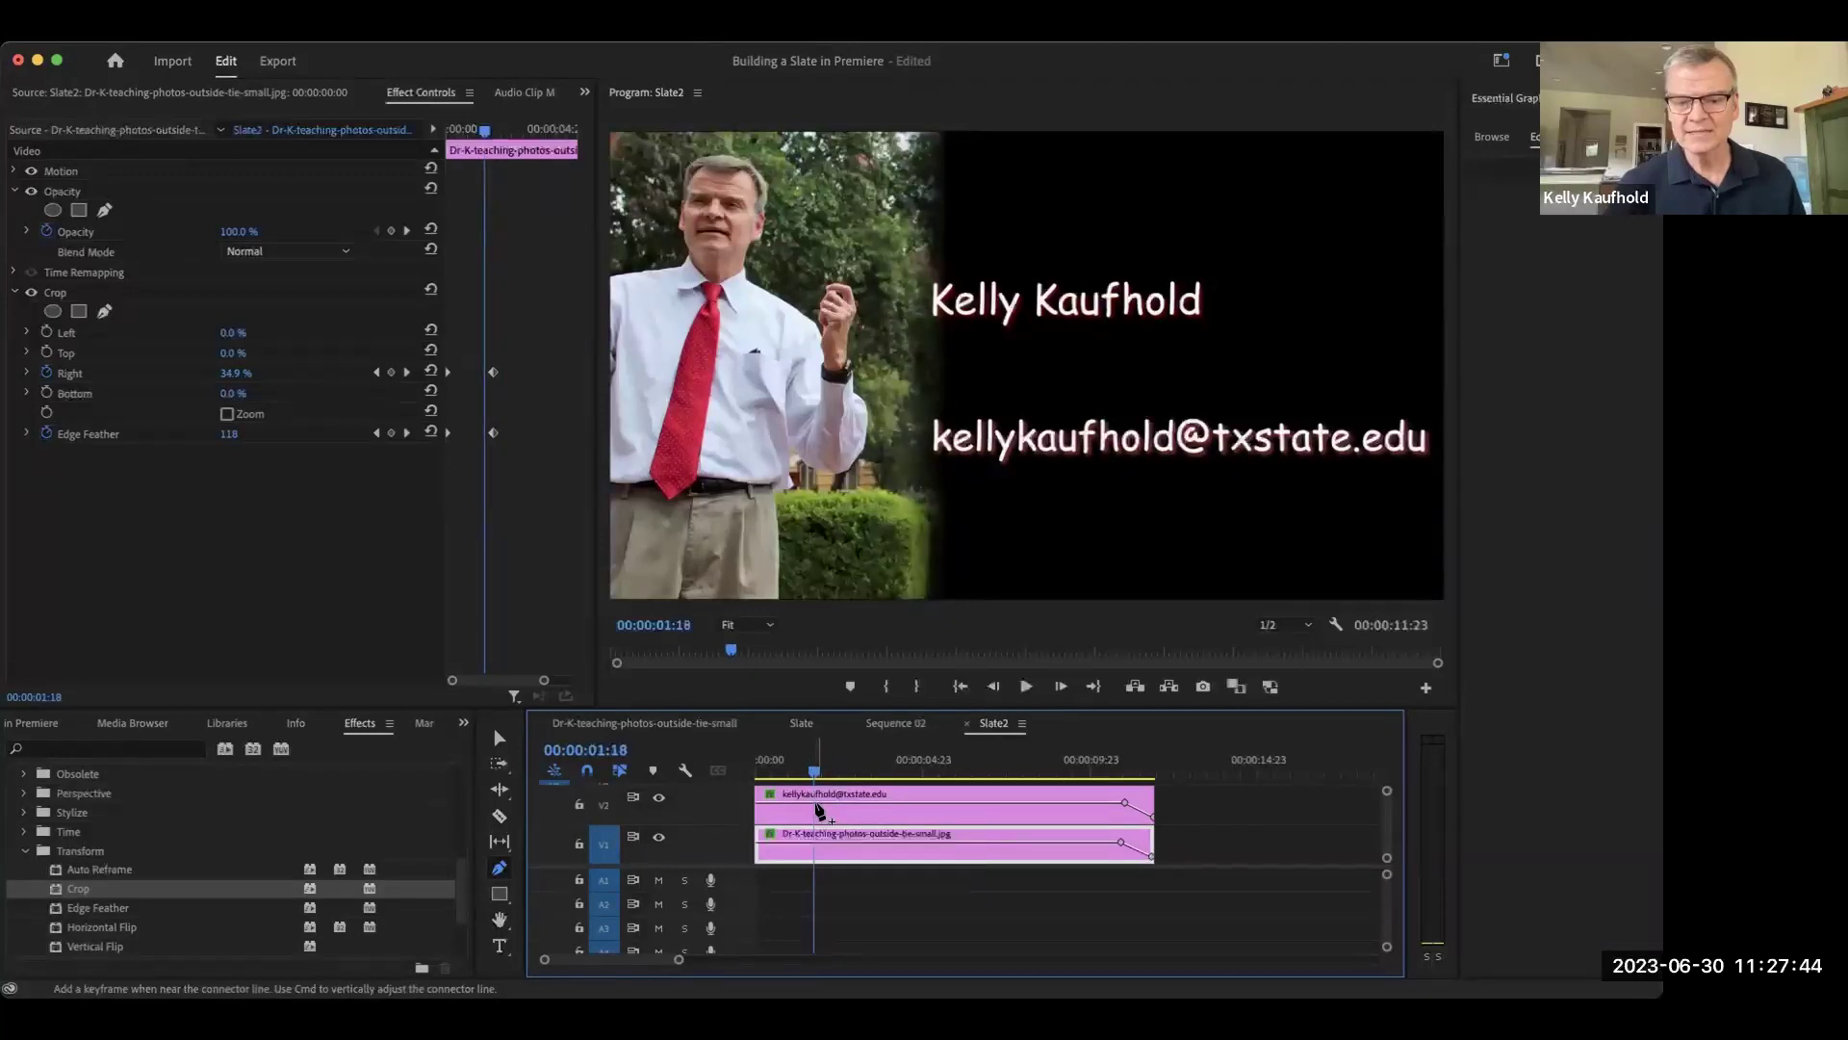
drag(817, 812, 692, 767)
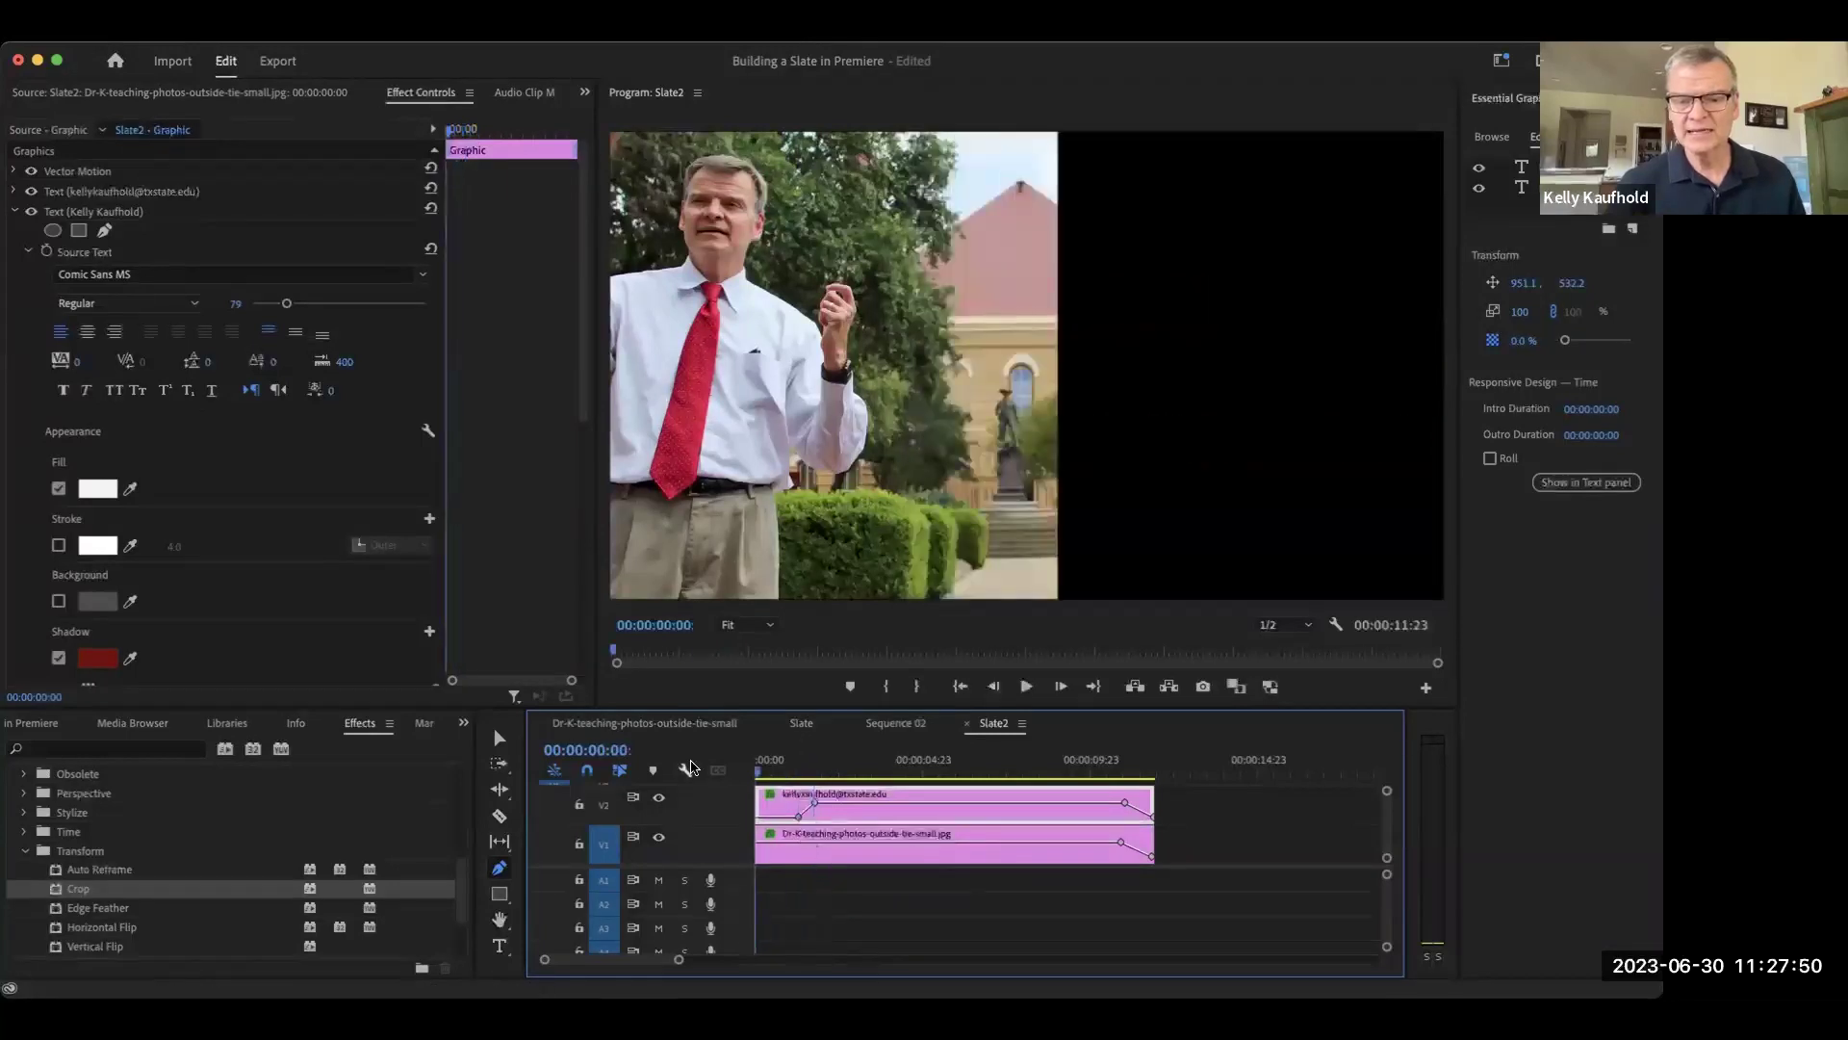
Step: Play the title's fade-in from the start of the sequence and return to the Selection tool
key(space)
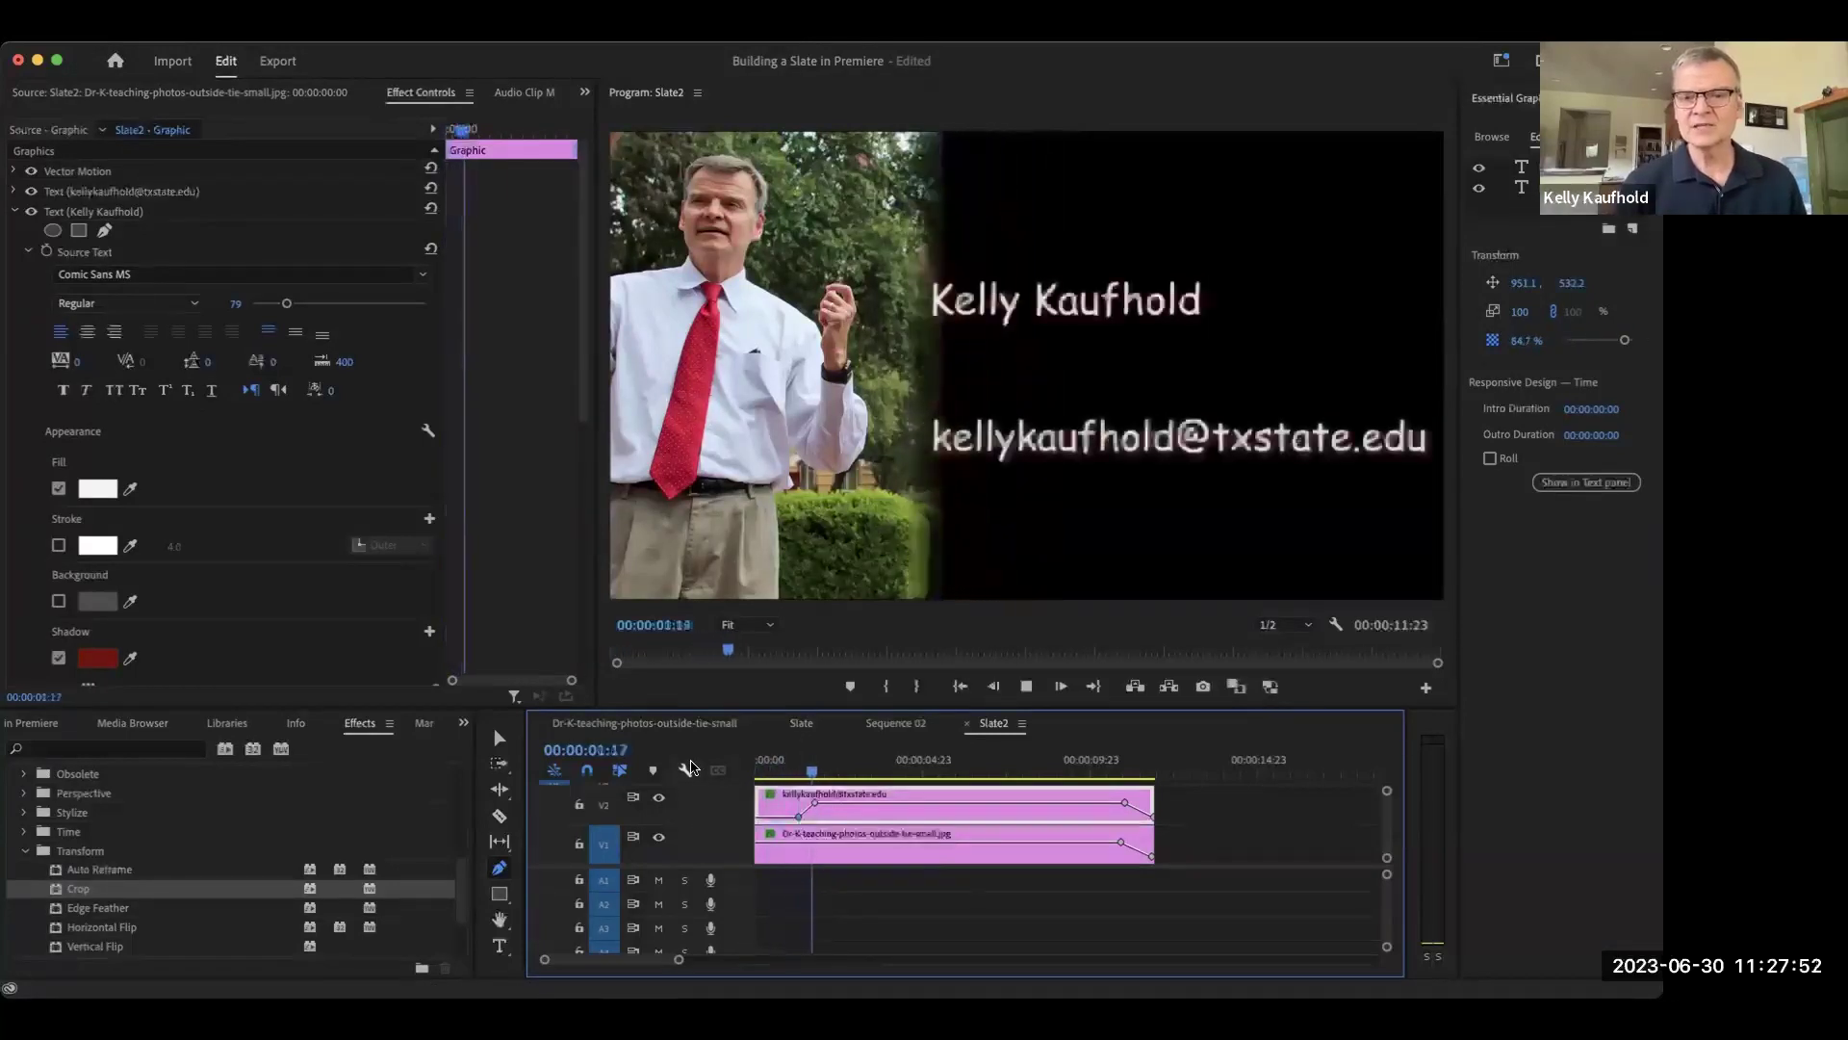
key(space)
key(v)
Step: Save the project and play the animated slate from the beginning
key(super+s)
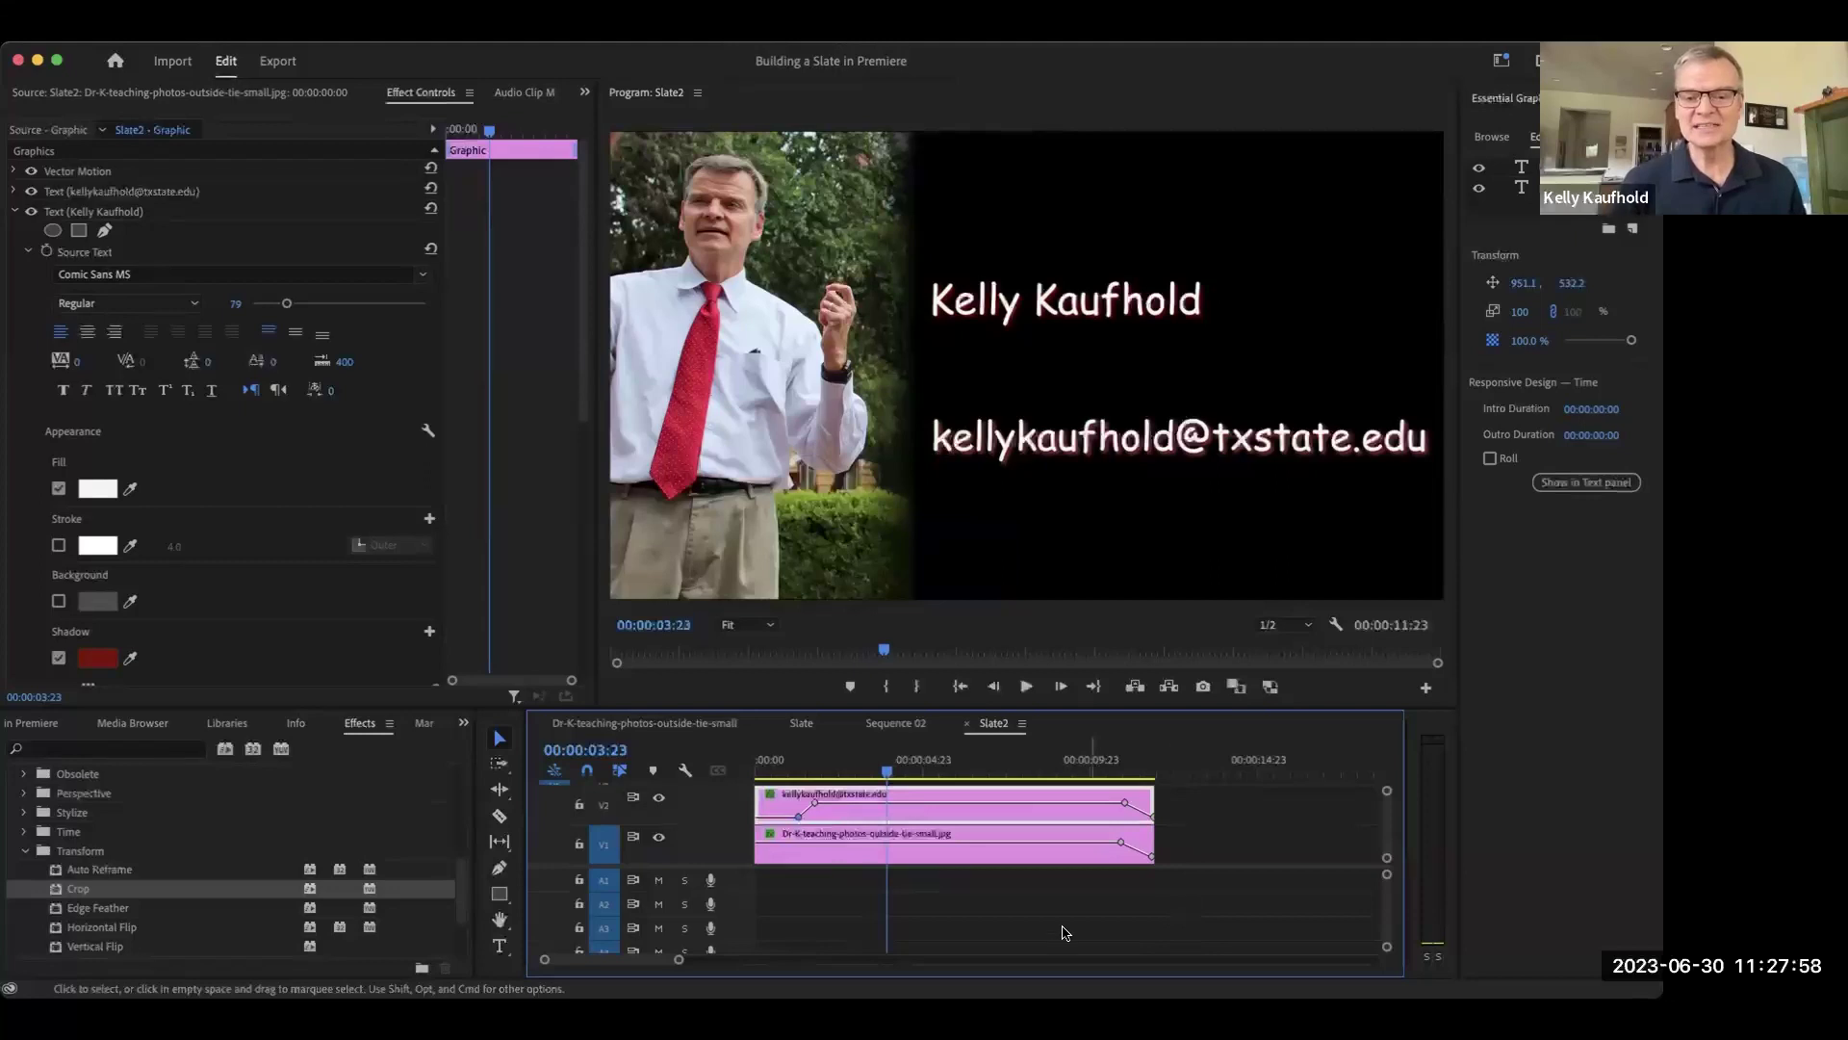
key(Home)
key(space)
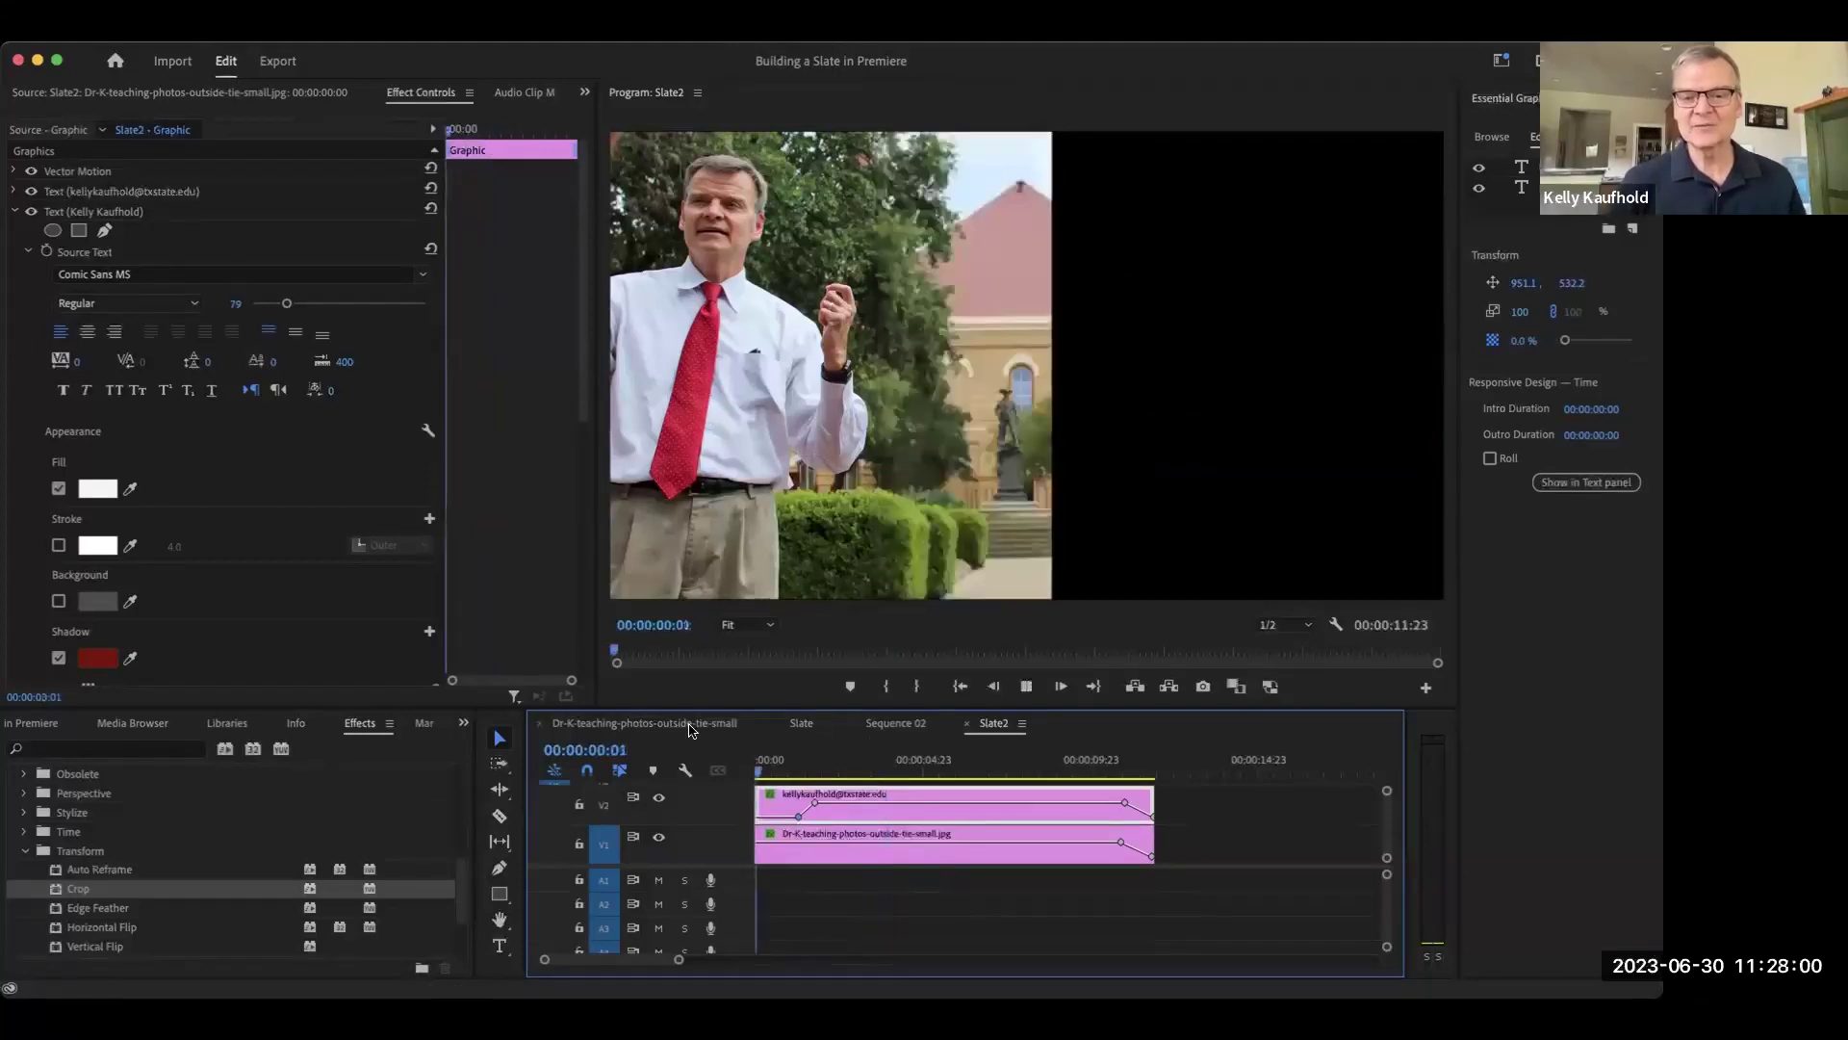